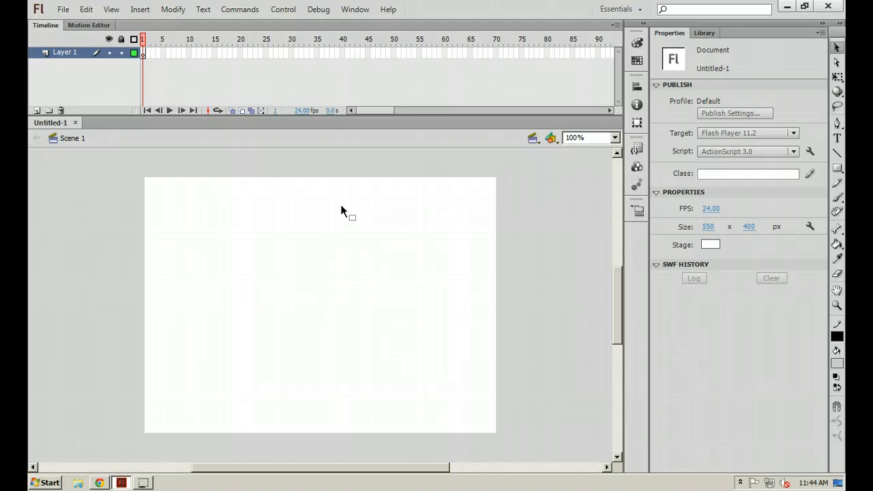
# Step: Rename Layer 1 as bird
pyautogui.doubleClick(66, 52)
pyautogui.write('Bird')
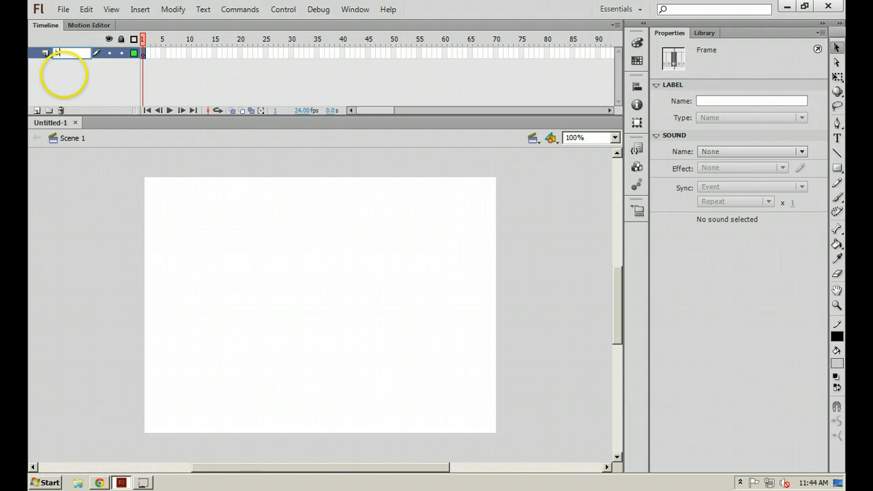
pyautogui.click(66, 80)
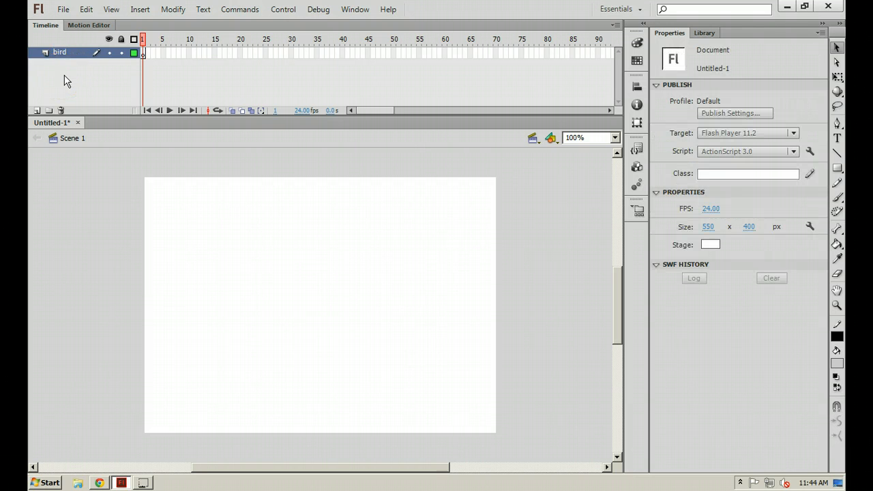
# Step: Paint a solid black bird with the Brush near the middle of the stage, with a round head, filled body and two outstretched wings
pyautogui.click(265, 323)
pyautogui.press('b')
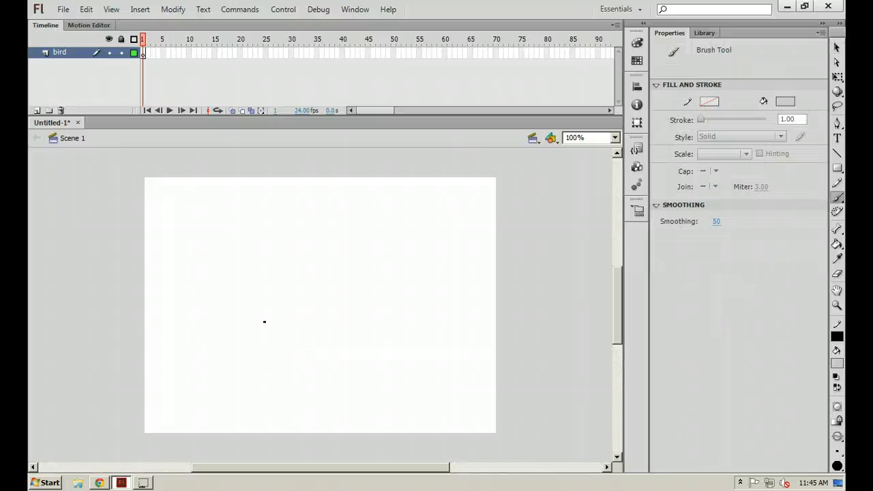
pyautogui.click(786, 101)
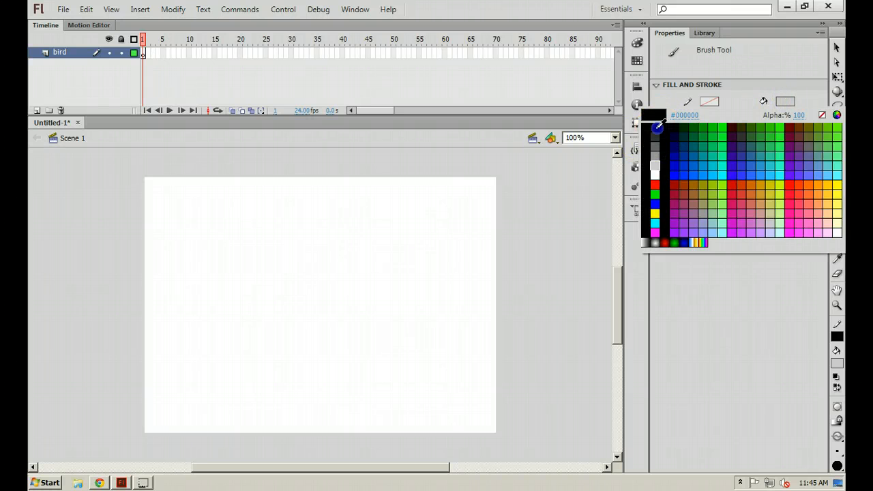
pyautogui.click(656, 127)
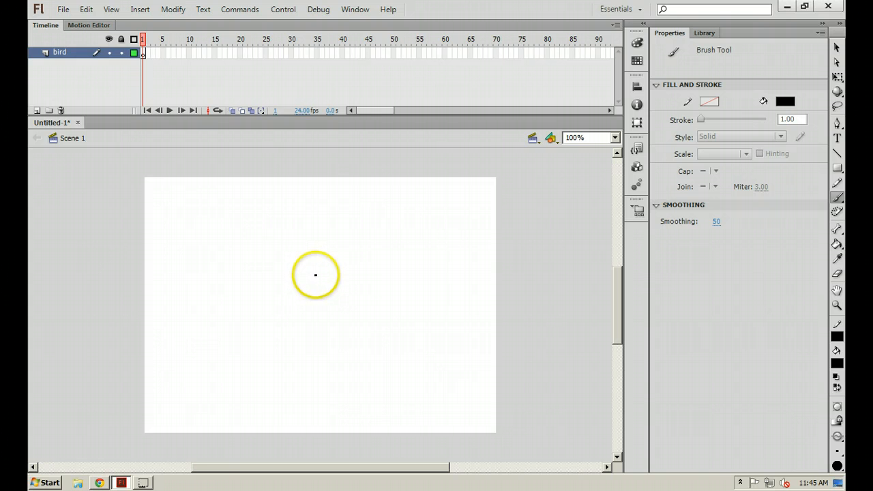
pyautogui.moveTo(307, 284)
pyautogui.mouseDown()
pyautogui.moveTo(294, 316)
pyautogui.moveTo(301, 323)
pyautogui.moveTo(313, 312)
pyautogui.moveTo(304, 300)
pyautogui.moveTo(305, 312)
pyautogui.mouseUp()
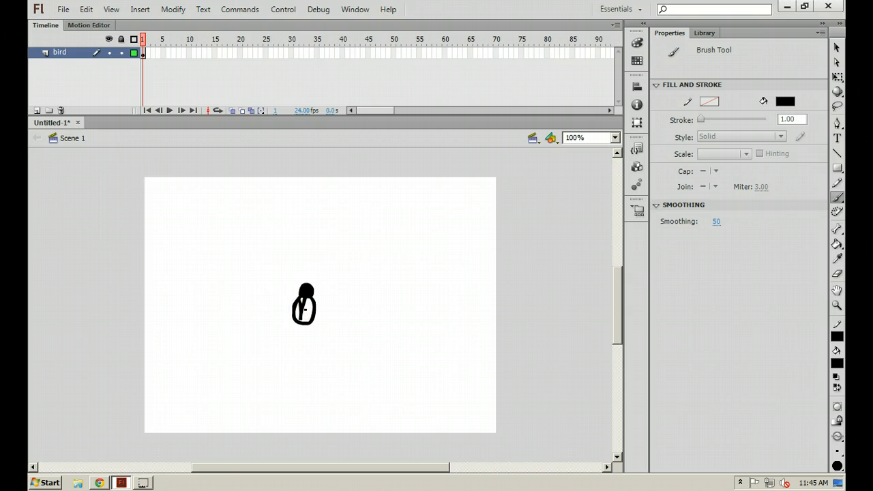
pyautogui.press('k')
pyautogui.click(306, 311)
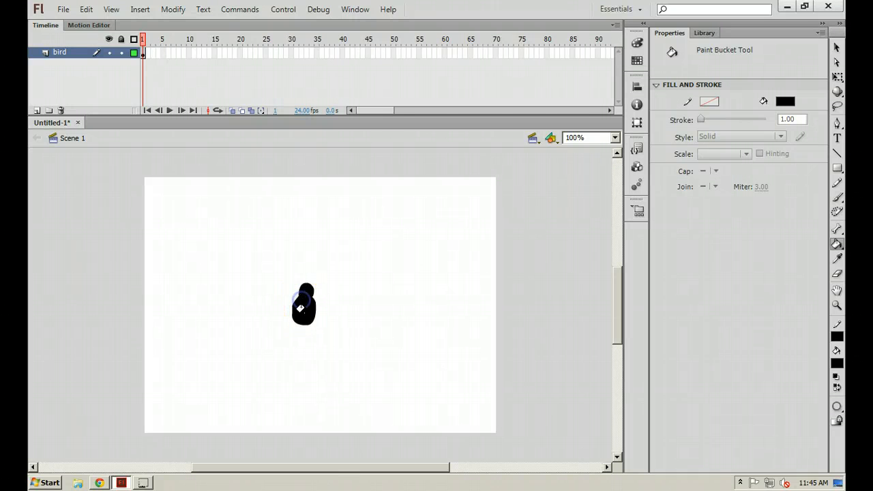
pyautogui.press('b')
pyautogui.moveTo(296, 301)
pyautogui.mouseDown()
pyautogui.moveTo(290, 309)
pyautogui.moveTo(313, 303)
pyautogui.moveTo(332, 313)
pyautogui.moveTo(318, 307)
pyautogui.mouseUp()
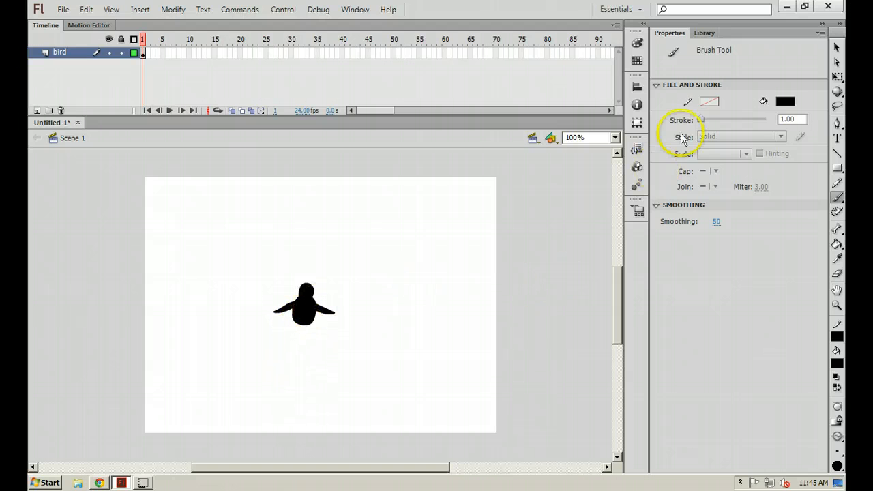
# Step: Paint an orange-yellow beak on the bird's head with the Brush
pyautogui.click(786, 103)
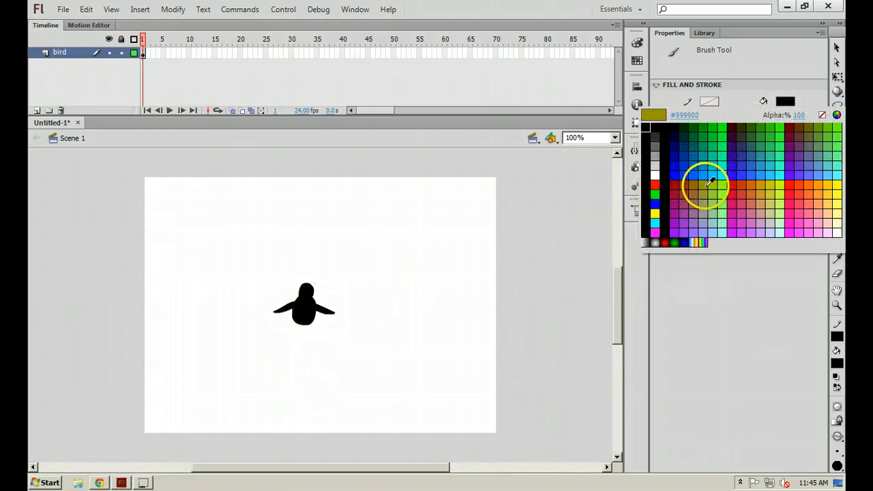
pyautogui.click(829, 183)
pyautogui.click(307, 291)
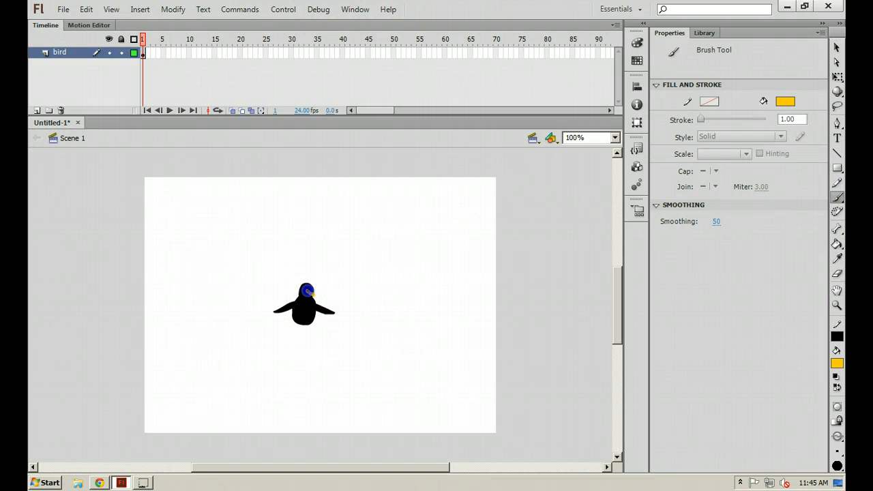
pyautogui.press('v')
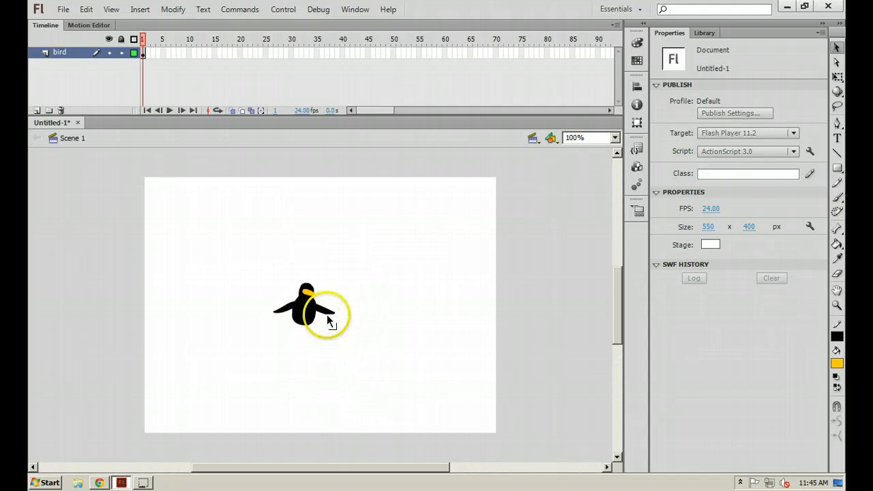
pyautogui.moveTo(360, 261); pyautogui.dragTo(266, 354)
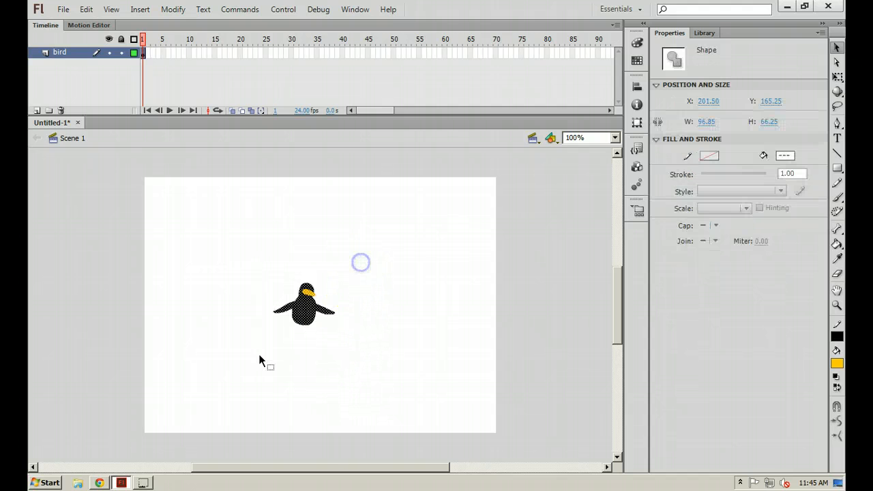
pyautogui.click(300, 339)
pyautogui.click(306, 291)
pyautogui.click(341, 350)
pyautogui.moveTo(362, 257); pyautogui.dragTo(246, 357)
pyautogui.click(330, 350)
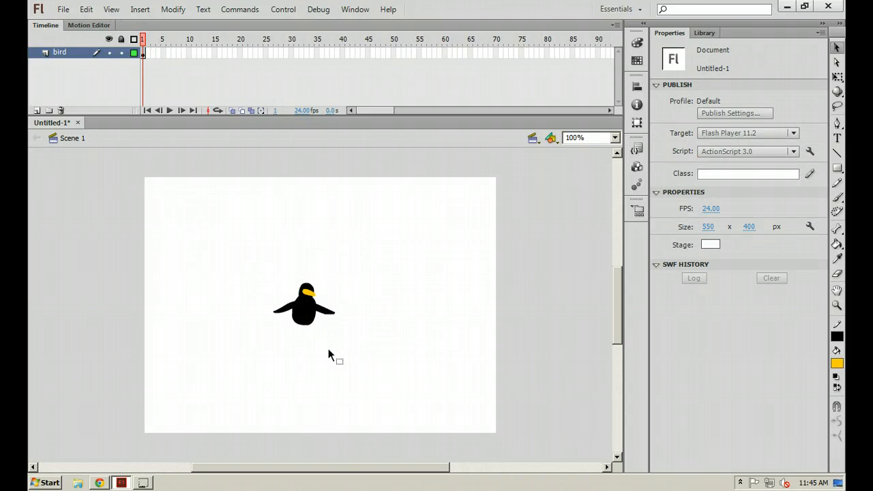
# Step: Cut off the bottom strip of the bird's body to leave a flat lower edge
pyautogui.moveTo(328, 350); pyautogui.dragTo(300, 318)
pyautogui.click(319, 324)
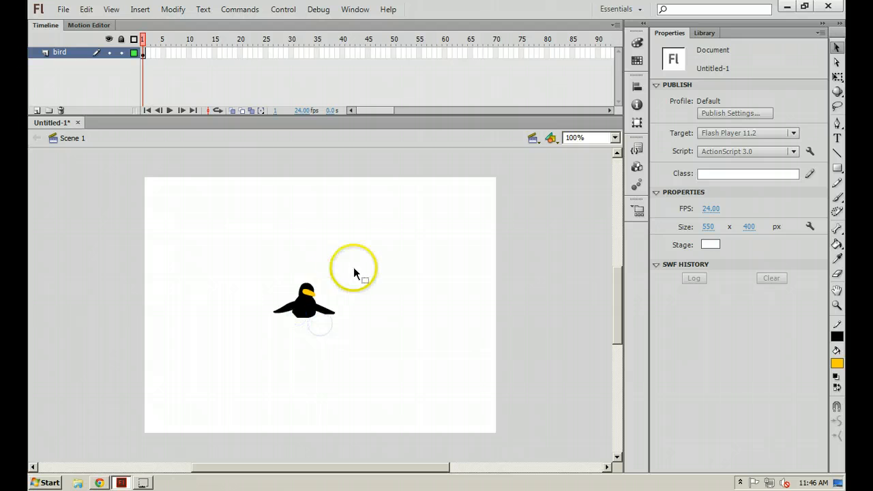
pyautogui.moveTo(361, 266); pyautogui.dragTo(247, 342)
pyautogui.click(305, 356)
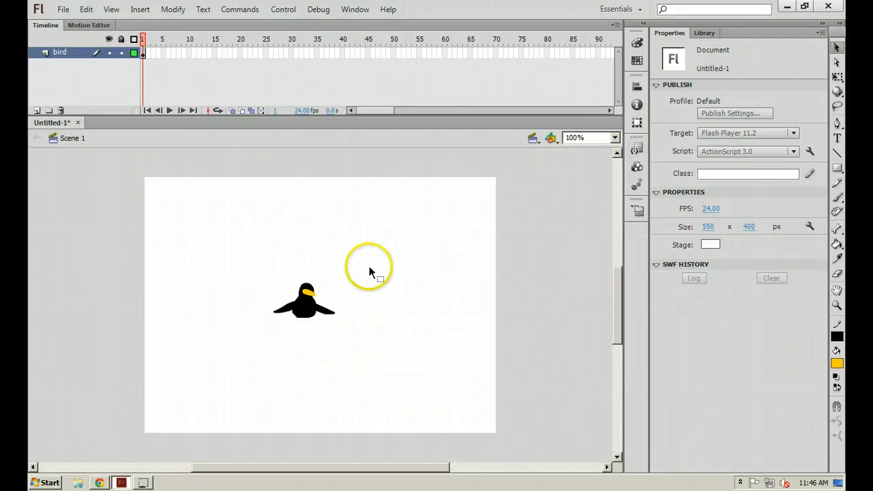
pyautogui.moveTo(369, 266); pyautogui.dragTo(218, 357)
pyautogui.click(283, 372)
pyautogui.moveTo(371, 252); pyautogui.dragTo(256, 346)
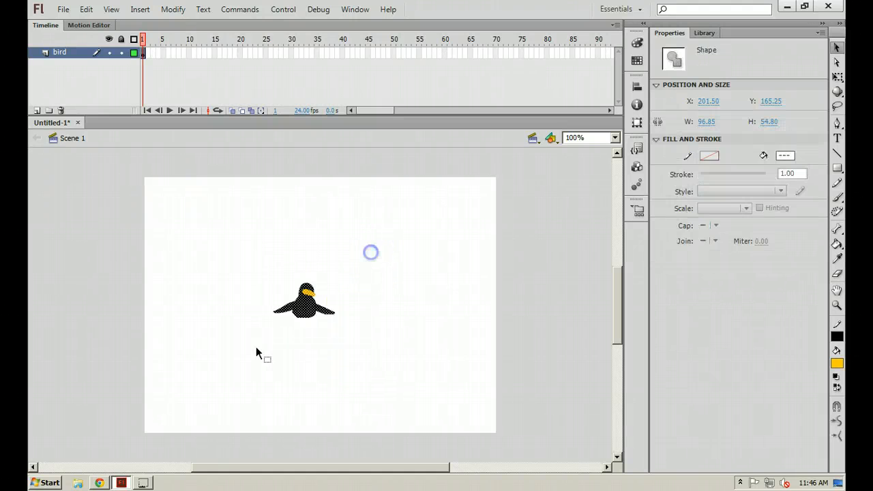
pyautogui.click(273, 345)
pyautogui.click(297, 328)
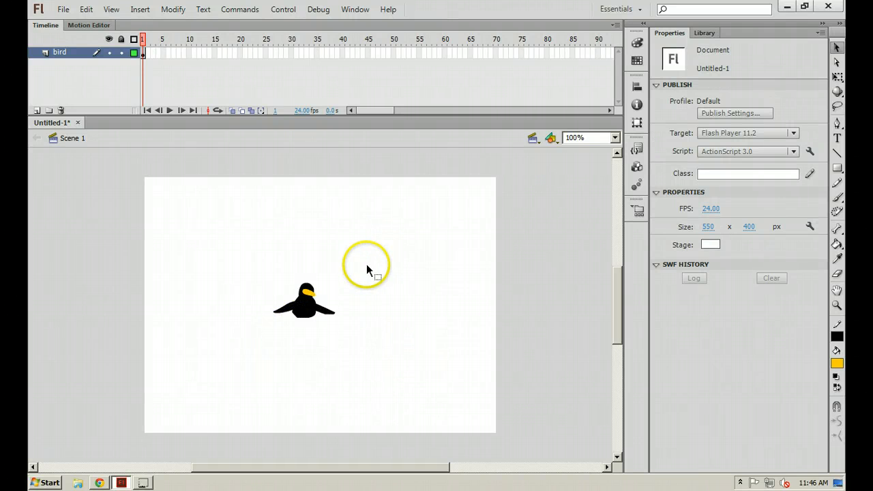
pyautogui.click(309, 305)
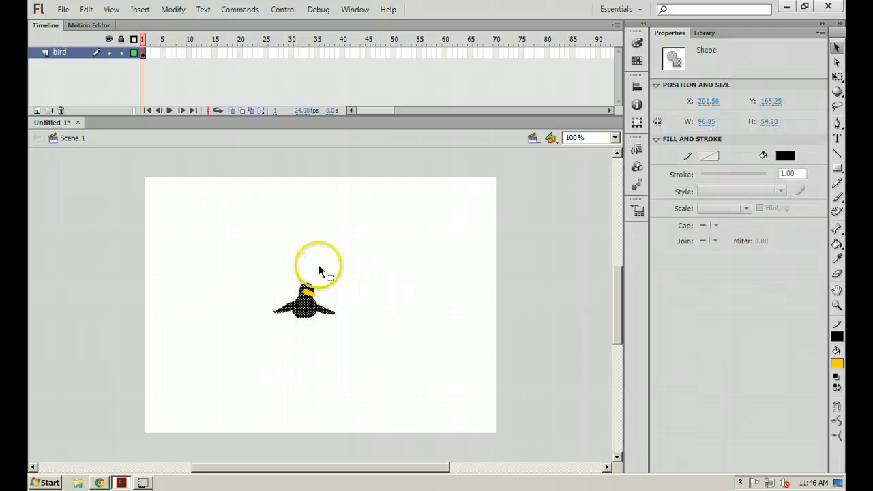
# Step: Convert the whole bird drawing, including the beak, into a Movie Clip symbol named mc_bird
pyautogui.moveTo(381, 258); pyautogui.dragTo(230, 352)
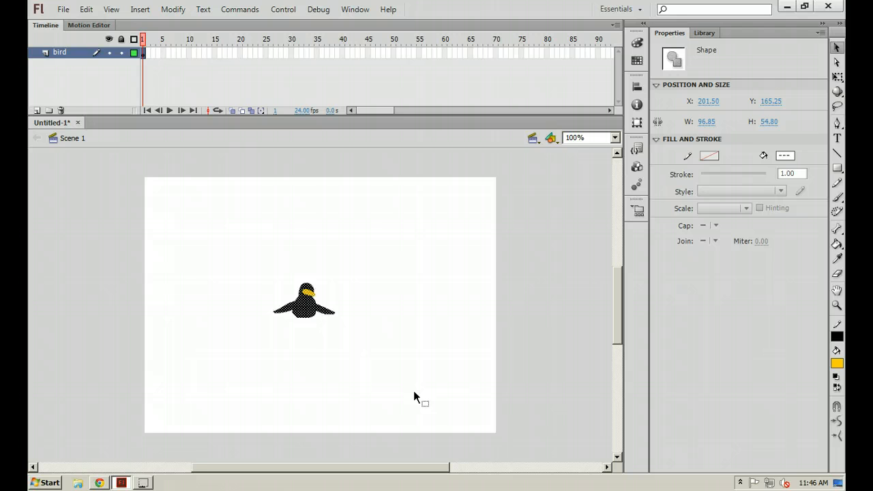
pyautogui.press('F8')
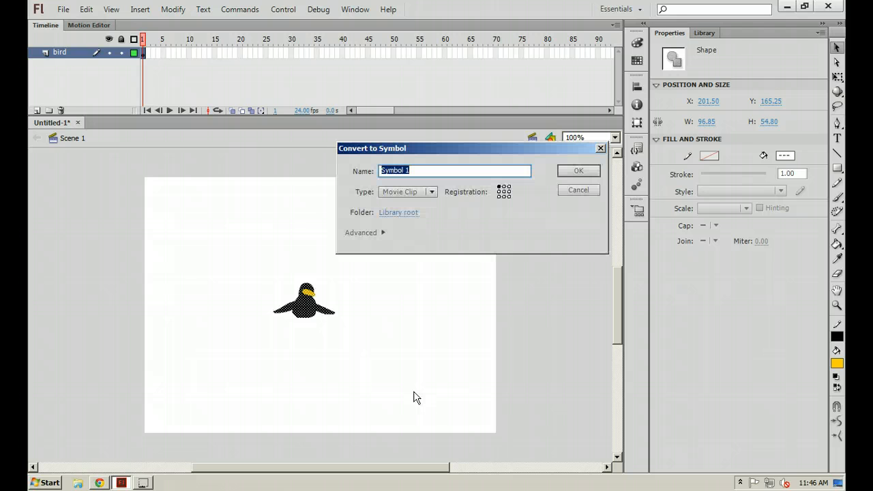
pyautogui.write('mc_bird')
pyautogui.moveTo(390, 171); pyautogui.dragTo(354, 171)
pyautogui.click(385, 171)
pyautogui.click(382, 170)
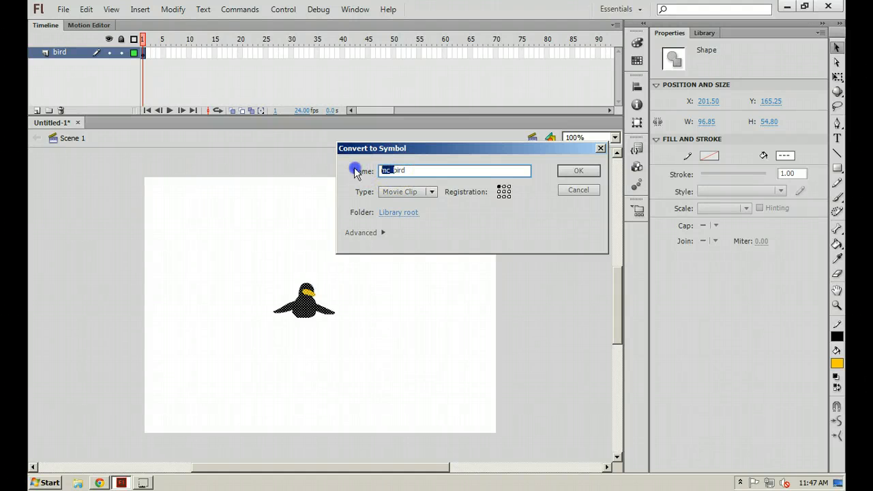
pyautogui.click(390, 171)
pyautogui.moveTo(409, 171); pyautogui.dragTo(334, 170)
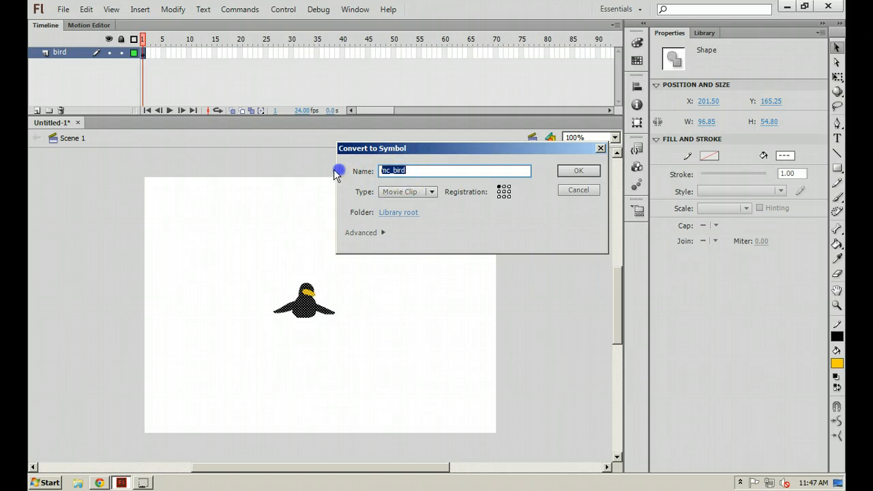
pyautogui.click(491, 227)
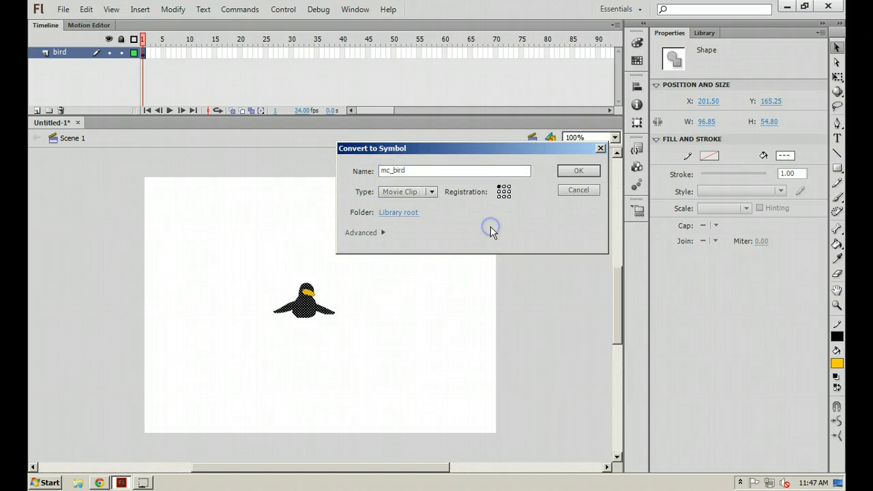
pyautogui.click(428, 192)
pyautogui.click(465, 210)
pyautogui.click(487, 219)
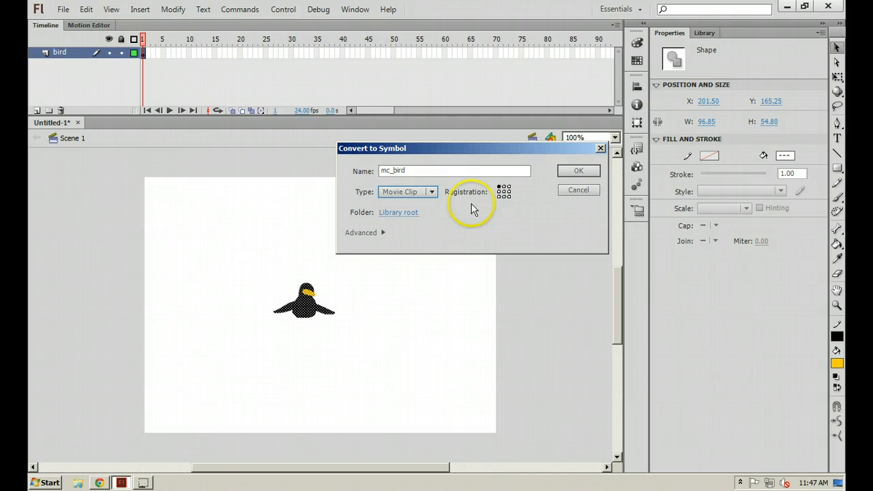
pyautogui.click(421, 170)
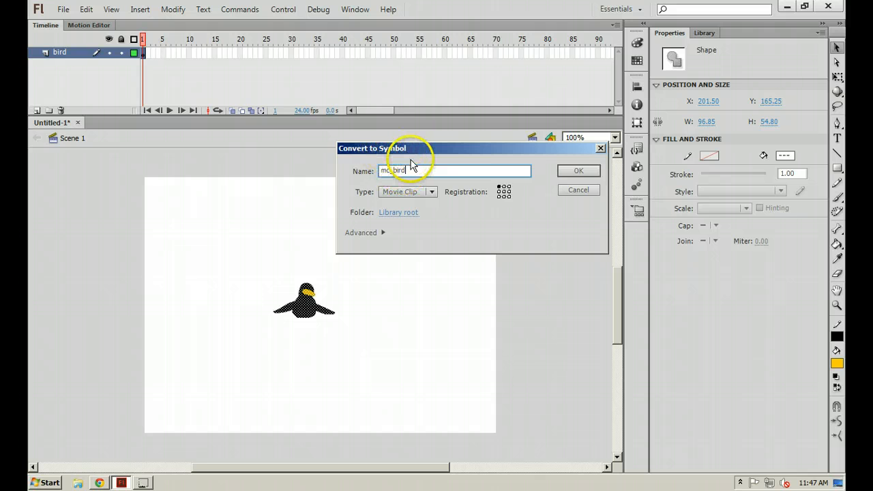
pyautogui.click(579, 171)
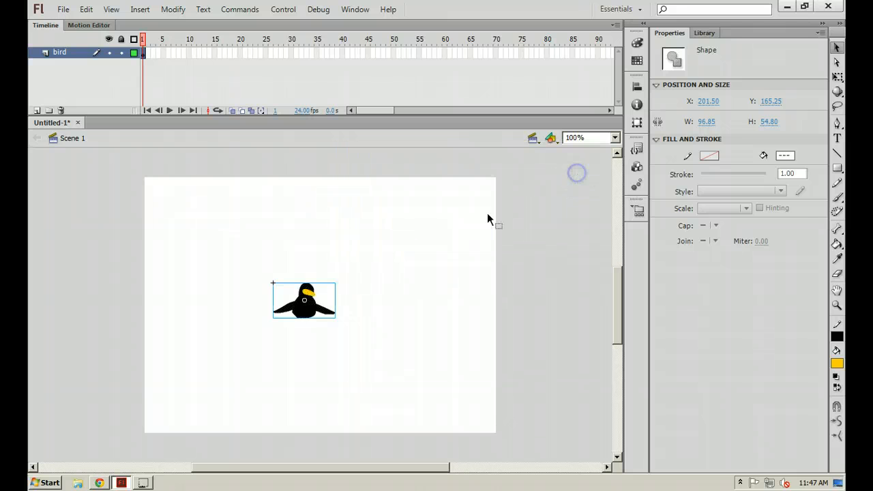
# Step: Move the bird movie clip around the stage, ending at about X 244, Y 117
pyautogui.moveTo(300, 309); pyautogui.dragTo(268, 267)
pyautogui.moveTo(267, 268); pyautogui.dragTo(255, 268)
pyautogui.click(300, 271)
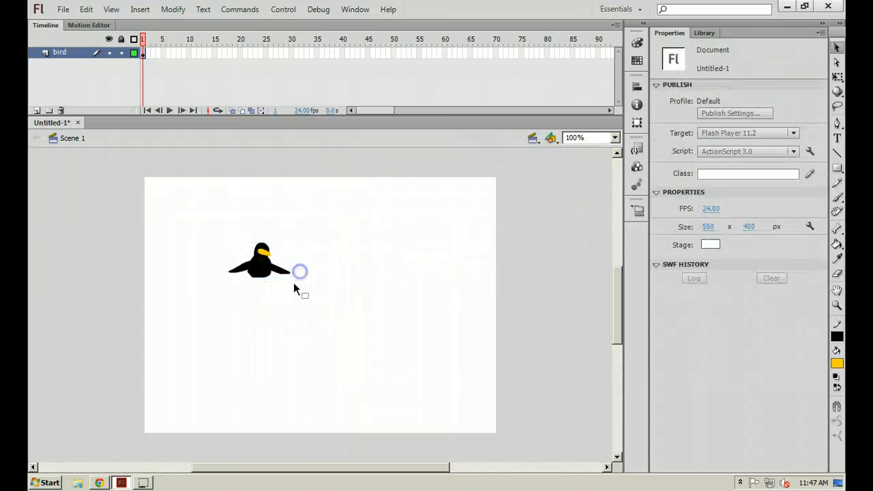
pyautogui.click(257, 268)
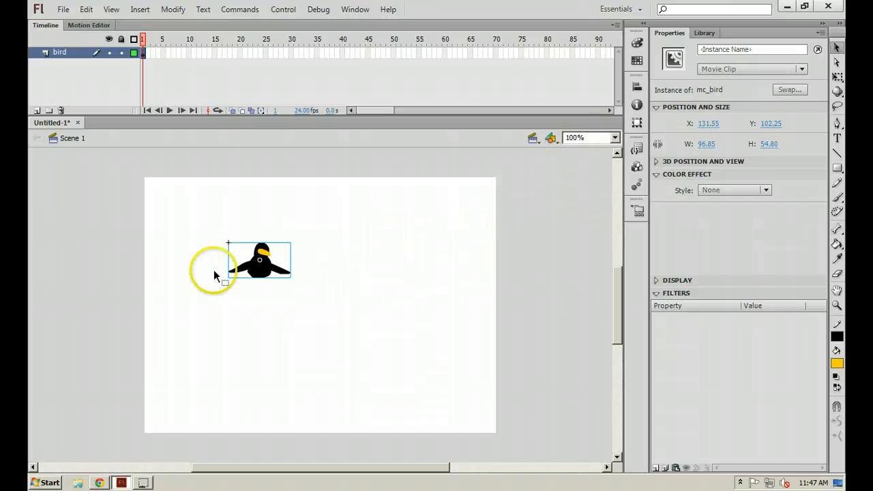
pyautogui.moveTo(246, 267); pyautogui.dragTo(312, 284)
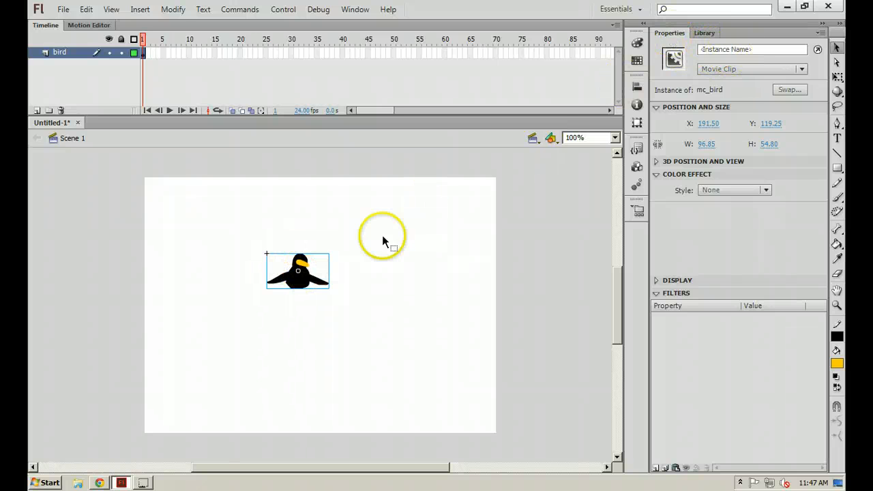
pyautogui.moveTo(298, 277); pyautogui.dragTo(333, 276)
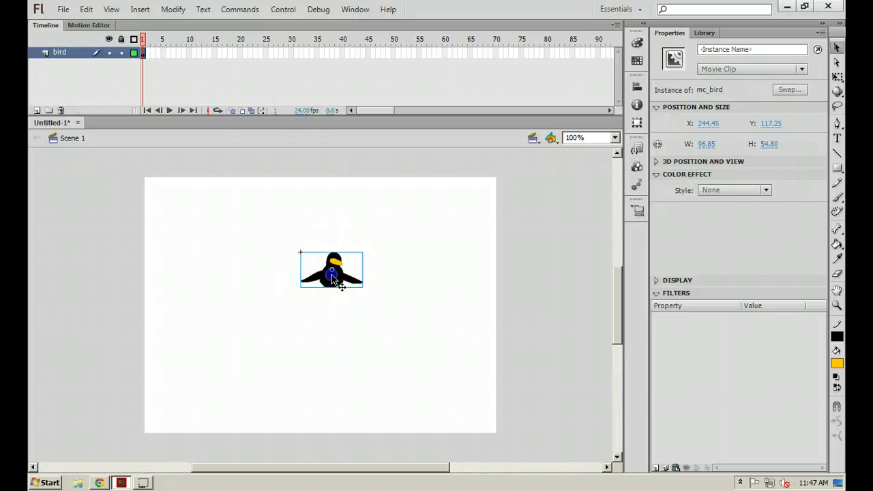
# Step: Give the bird movie clip the instance name mc_bird and move it off the stage's left side to about X -107.5, Y 44
pyautogui.click(740, 50)
pyautogui.write('mc_bird')
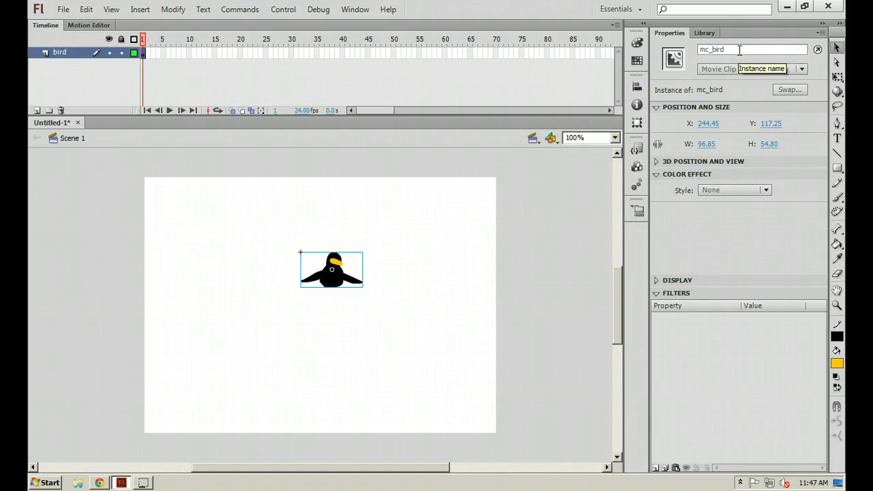
pyautogui.press('Return')
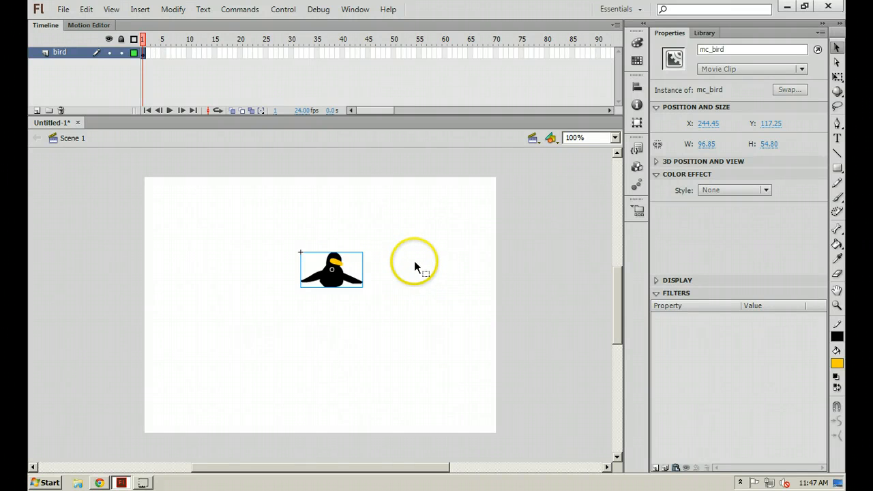
pyautogui.click(339, 281)
pyautogui.moveTo(340, 281); pyautogui.dragTo(113, 232)
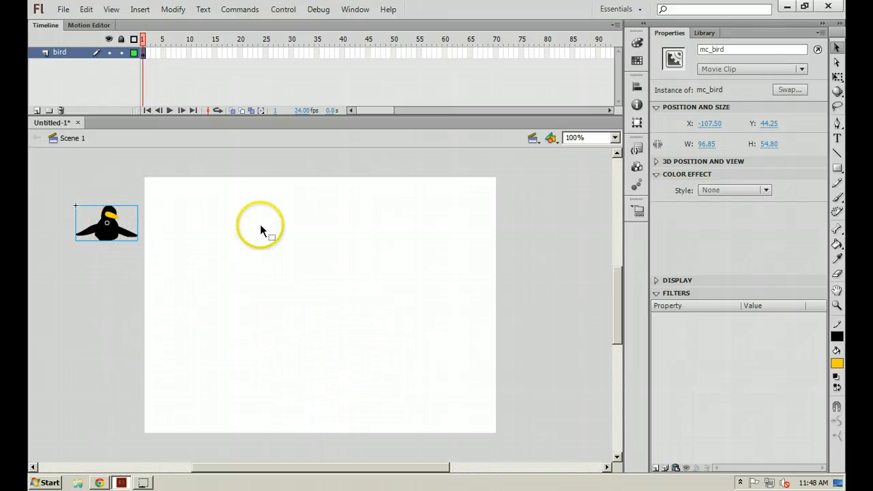
# Step: Add a layer beneath the bird layer and name it post
pyautogui.click(35, 110)
pyautogui.moveTo(74, 54); pyautogui.dragTo(66, 67)
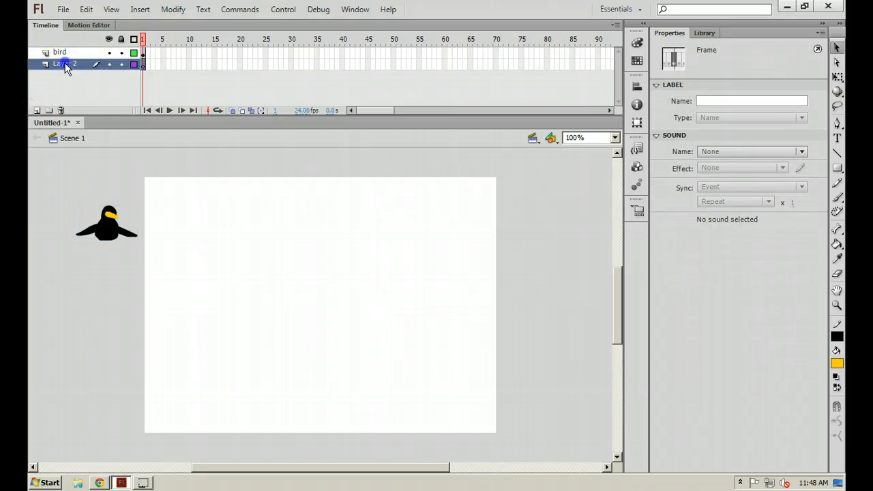
pyautogui.doubleClick(66, 64)
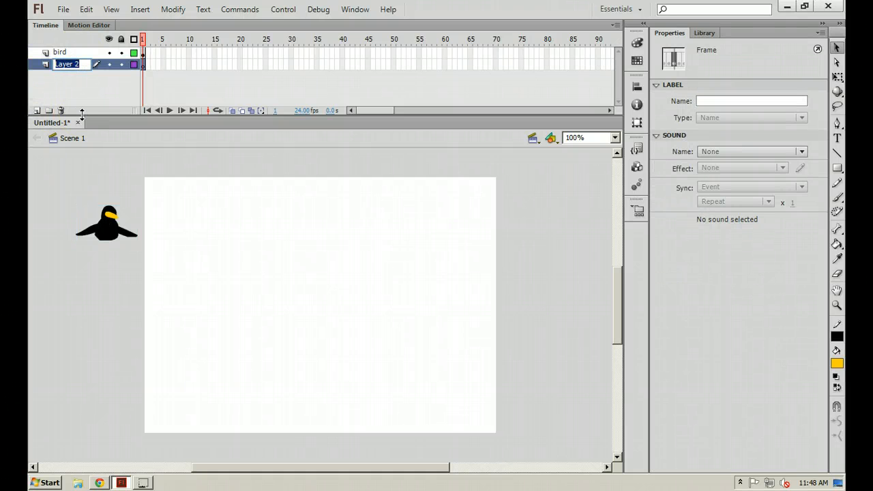
pyautogui.write('post')
pyautogui.press('Return')
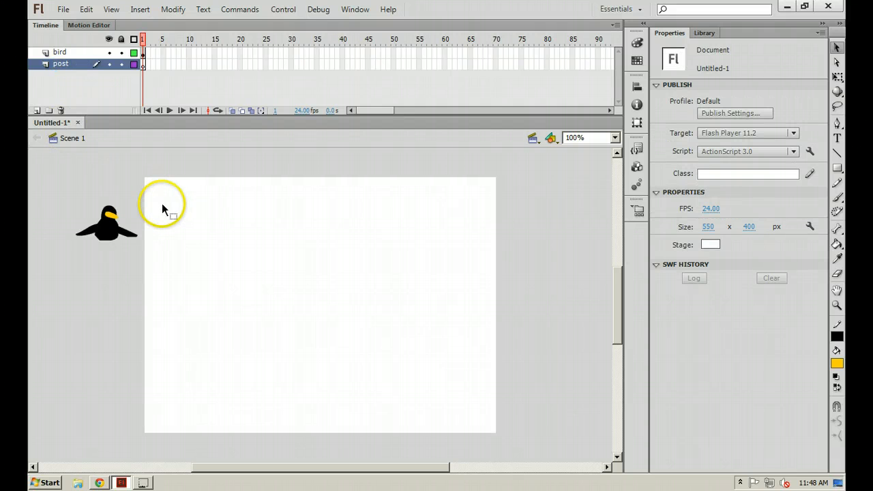
# Step: Draw a narrow brown rectangle about 174 px tall as a post, extending past the stage's lower edge left of center
pyautogui.press('r')
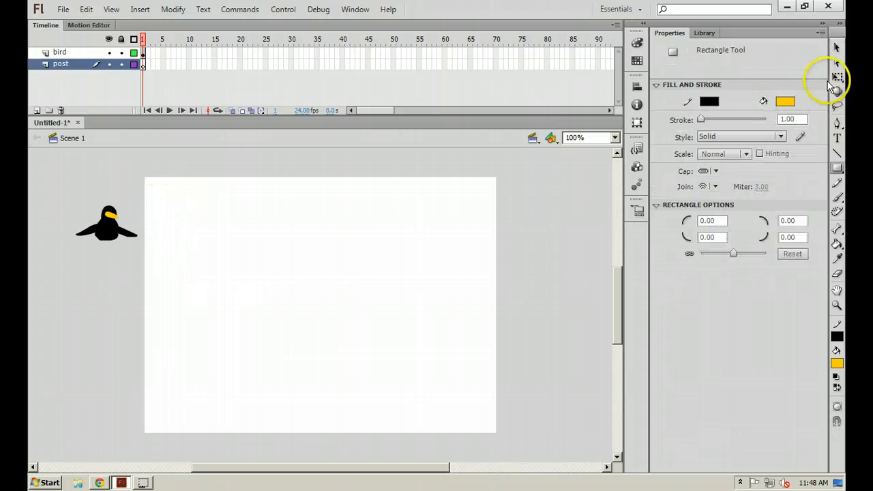
pyautogui.click(785, 101)
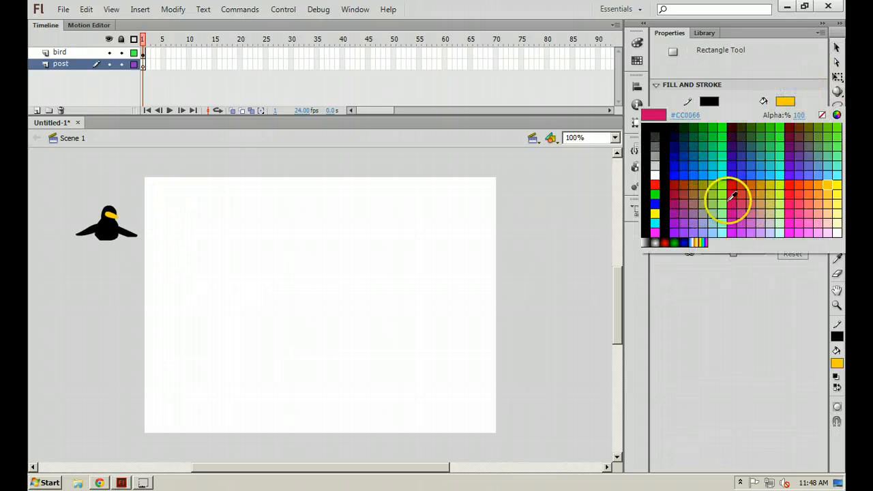
pyautogui.click(700, 178)
pyautogui.moveTo(284, 457); pyautogui.dragTo(305, 346)
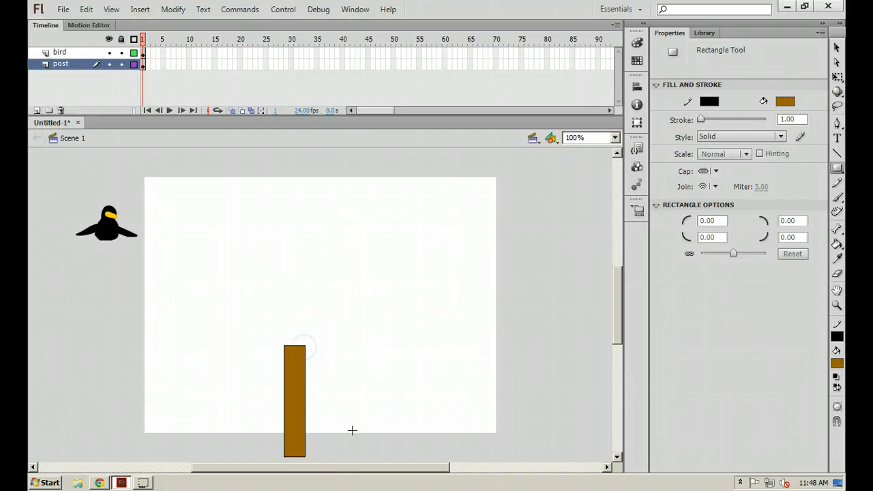
# Step: Delete the black outline from all four sides of the brown post
pyautogui.press('v')
pyautogui.click(329, 340)
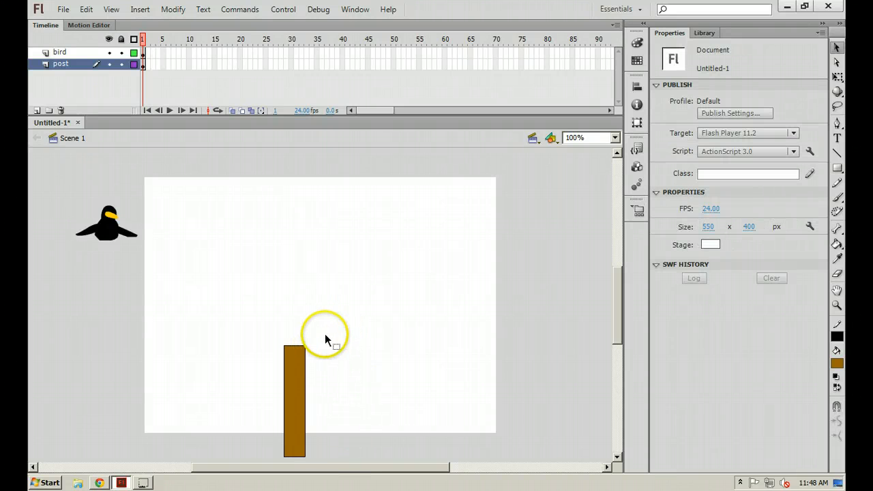
pyautogui.click(305, 361)
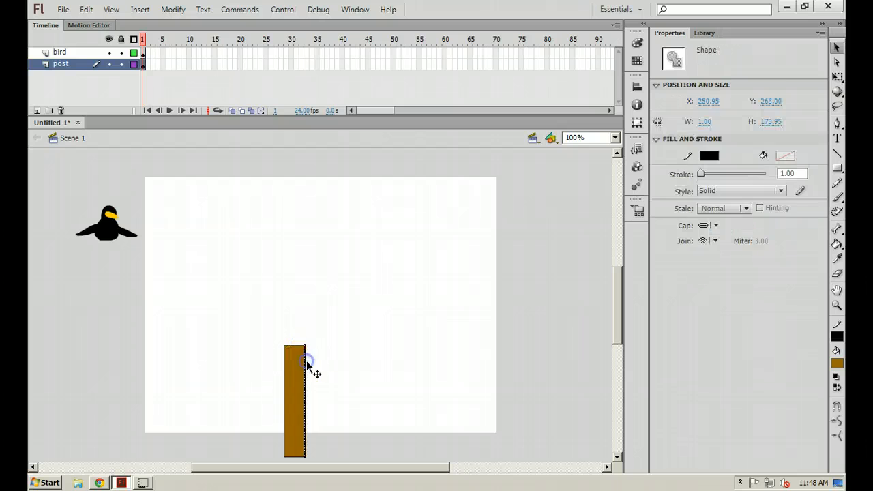
pyautogui.press('Delete')
pyautogui.click(296, 346)
pyautogui.press('Delete')
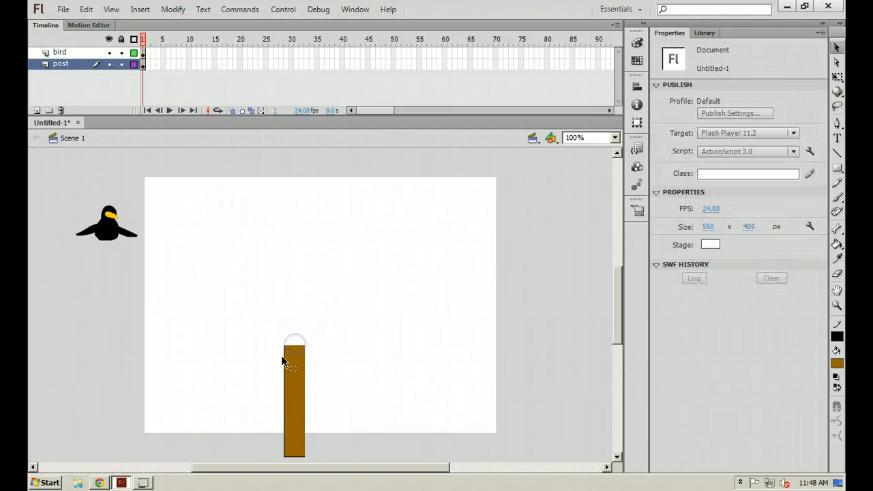
pyautogui.click(283, 366)
pyautogui.press('Delete')
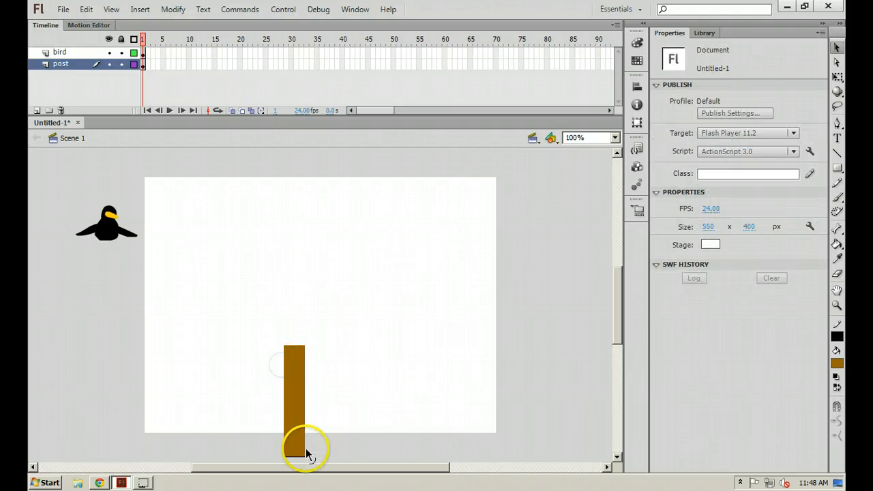
pyautogui.click(298, 458)
pyautogui.press('Delete')
pyautogui.click(336, 422)
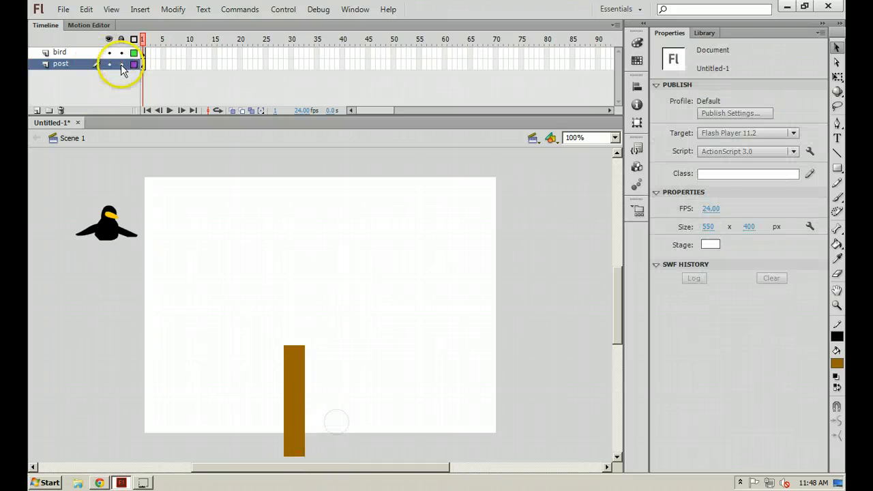
# Step: Lock the post layer and make the bird layer active
pyautogui.click(121, 64)
pyautogui.click(73, 53)
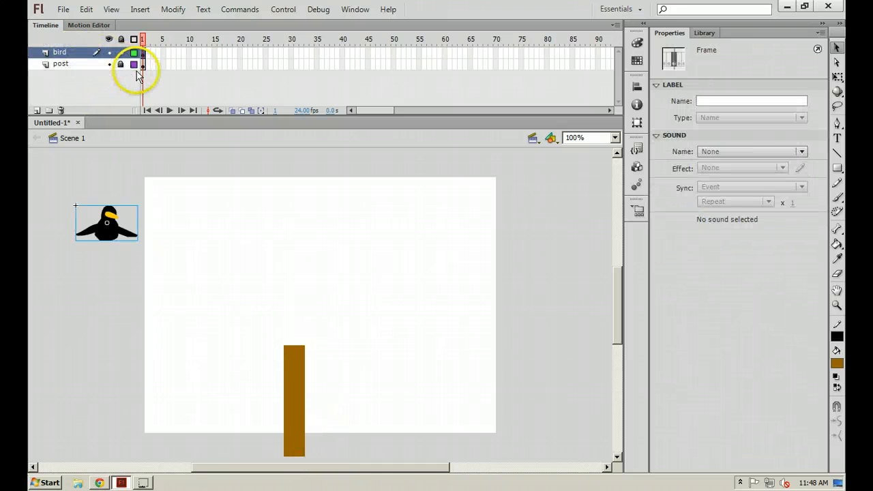
pyautogui.click(92, 223)
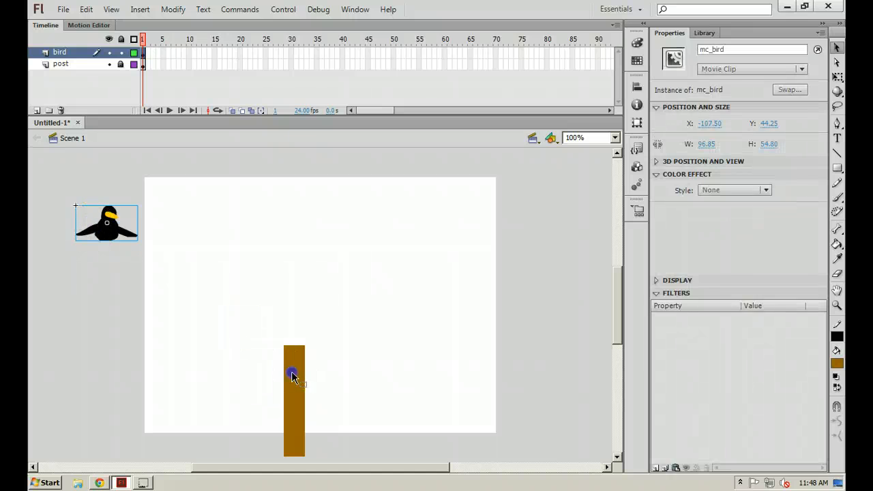
pyautogui.click(298, 318)
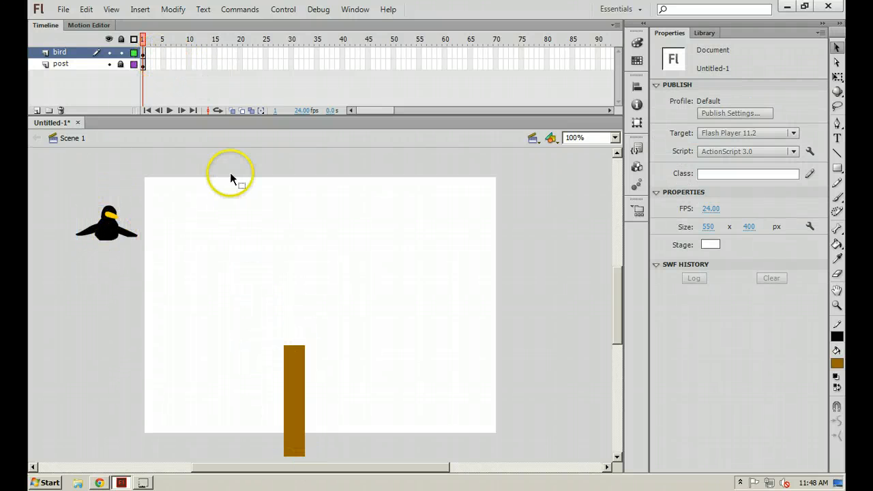
# Step: Create a motion tween on the bird layer and extend the post layer's frames through frame 24
pyautogui.rightClick(142, 53)
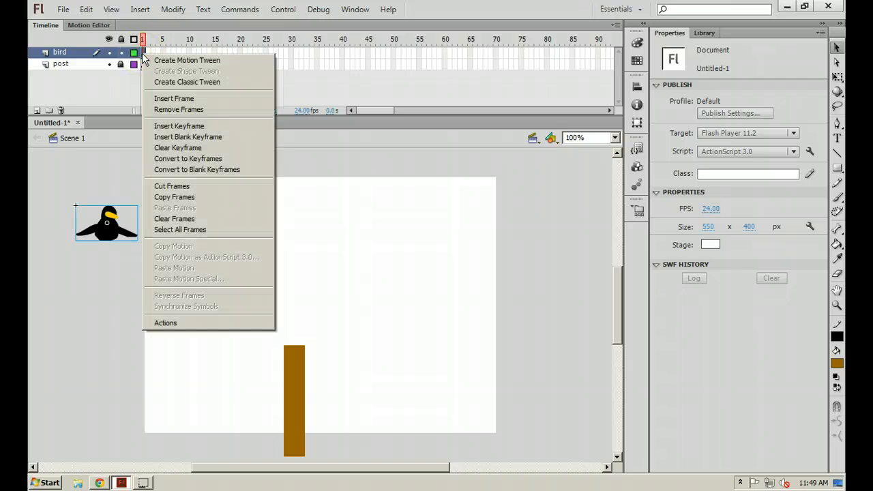
pyautogui.click(176, 61)
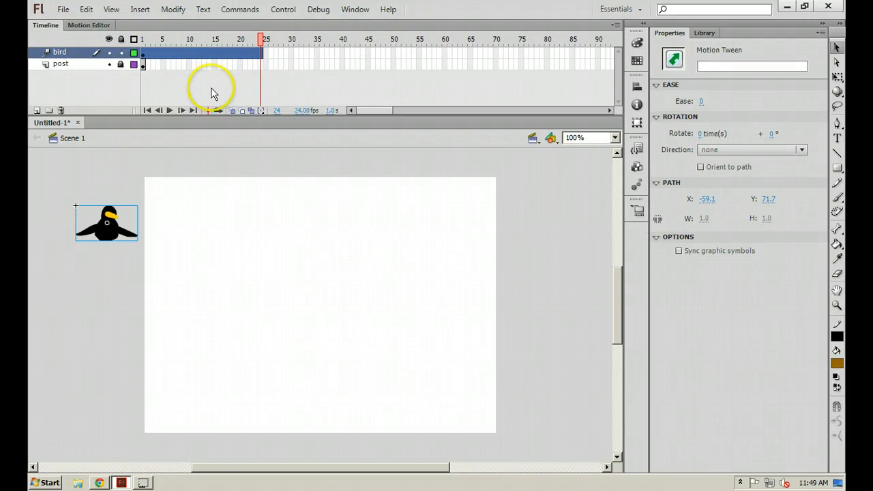
pyautogui.click(260, 64)
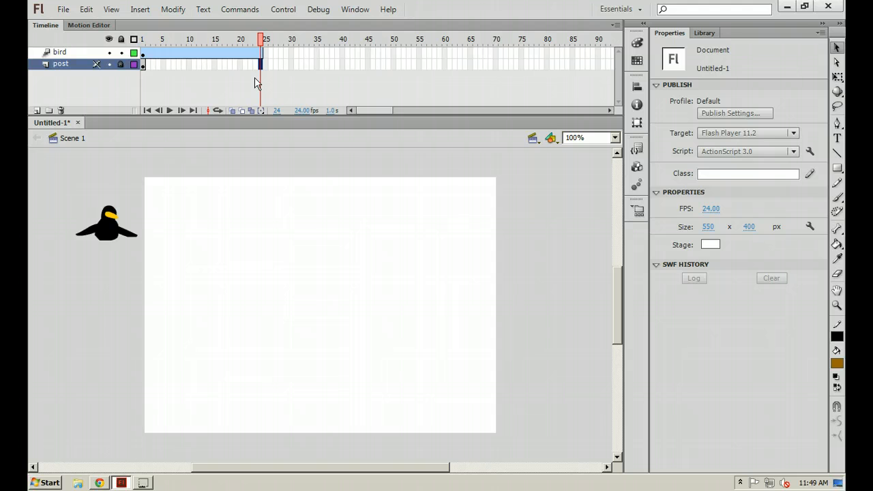
pyautogui.press('F5')
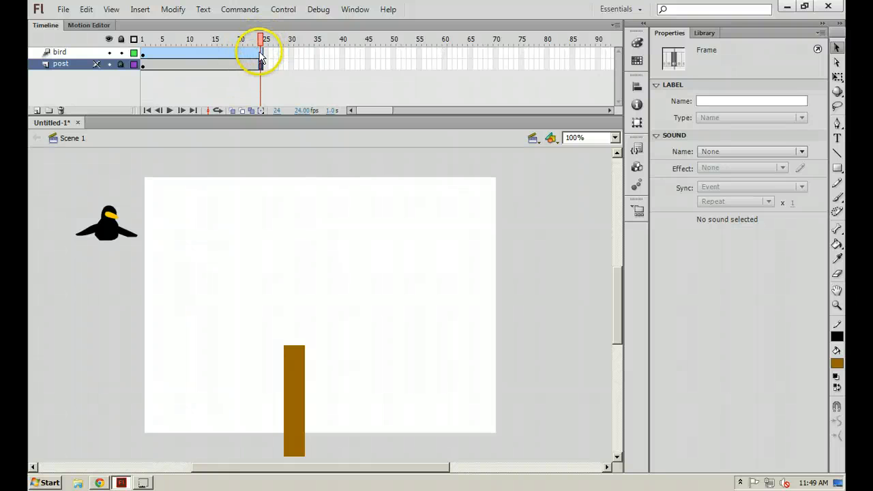
# Step: At frame 24, move the bird onto the top of the post at about X 187, Y 208
pyautogui.click(260, 55)
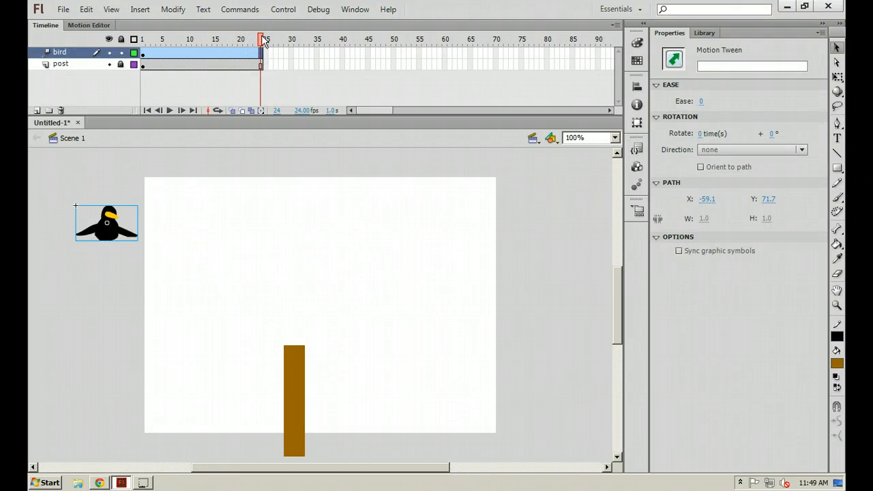
pyautogui.moveTo(261, 39); pyautogui.dragTo(142, 39)
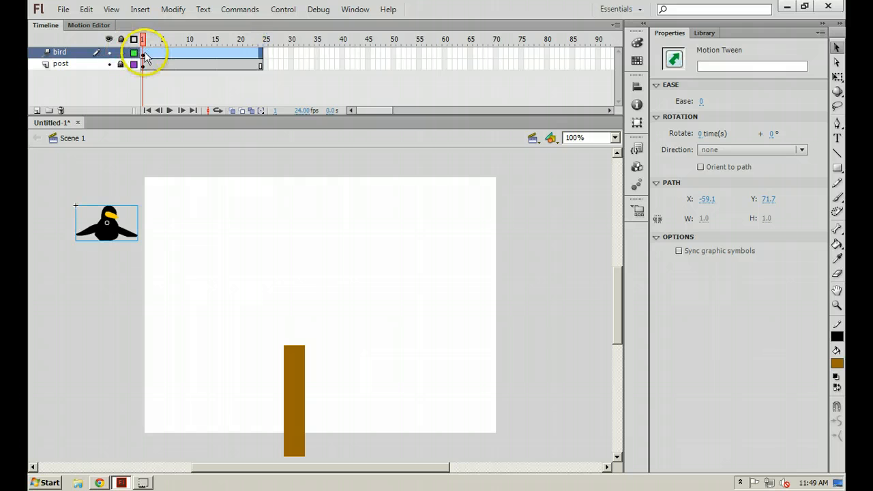
pyautogui.click(260, 53)
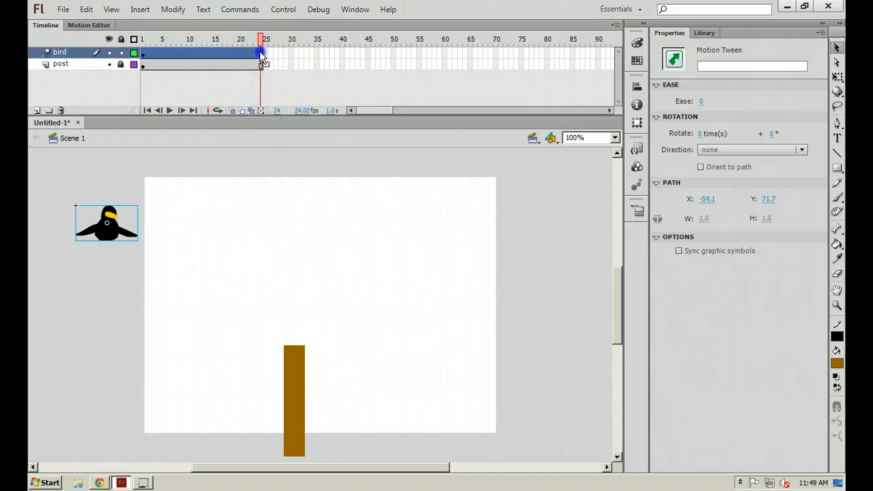
pyautogui.moveTo(114, 232); pyautogui.dragTo(303, 339)
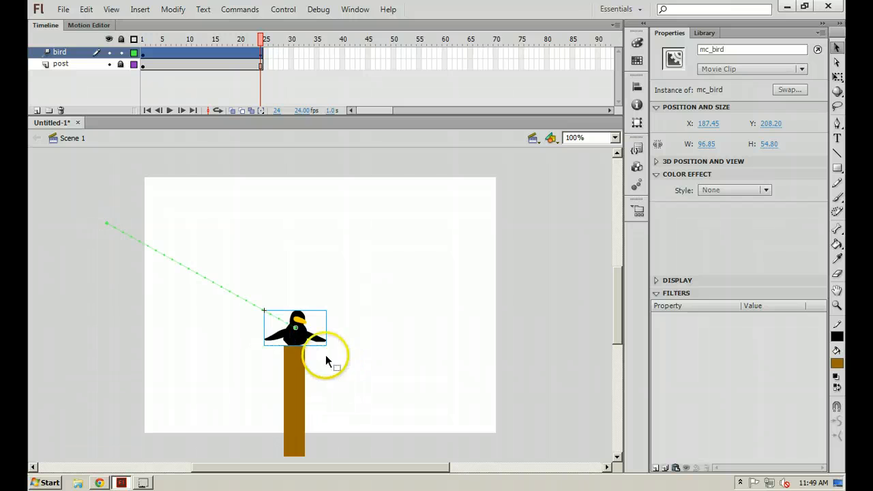
# Step: Bend the bird's motion path upward into an arc and preview the flight by scrubbing between frames 1 and 24
pyautogui.click(209, 334)
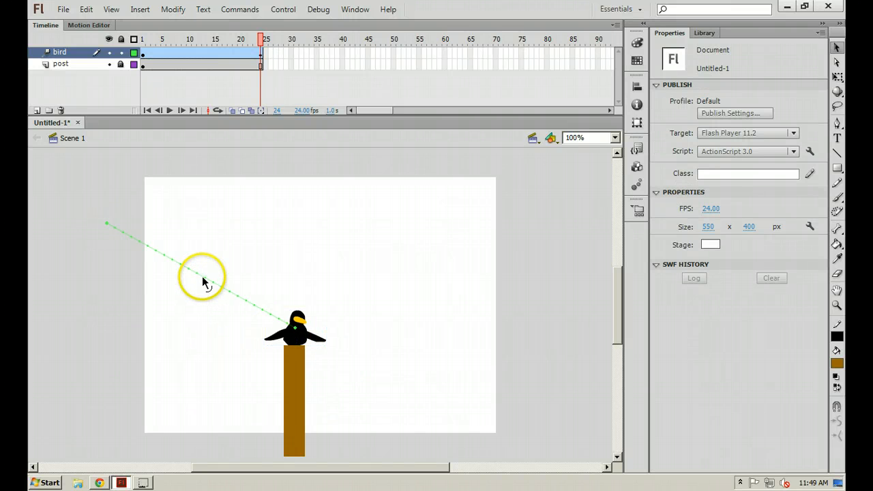
pyautogui.moveTo(202, 278); pyautogui.dragTo(203, 332)
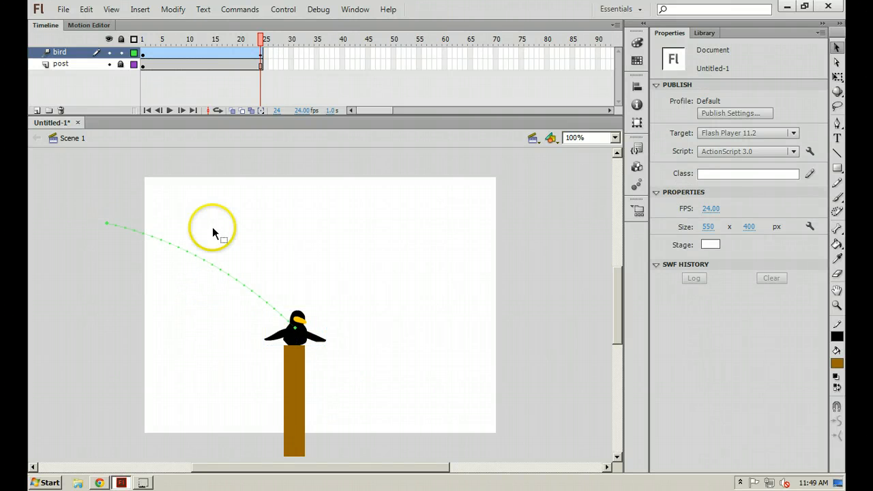
pyautogui.moveTo(261, 39); pyautogui.dragTo(140, 47)
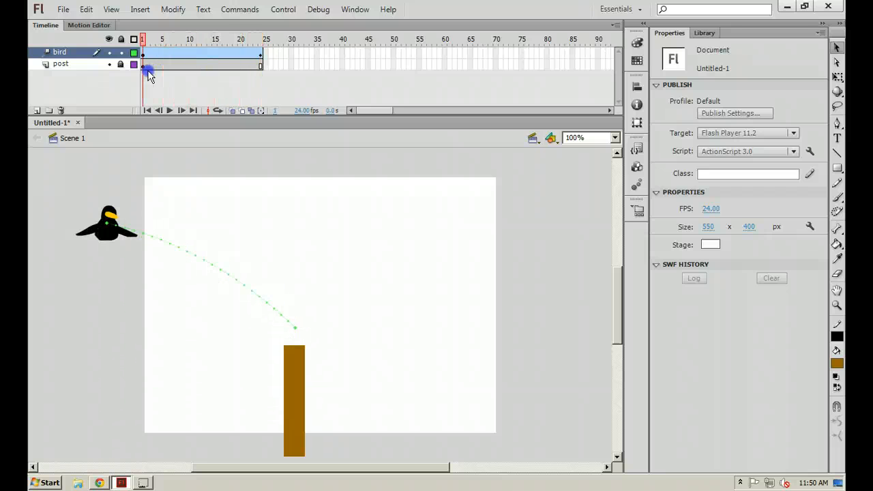
pyautogui.moveTo(149, 75); pyautogui.dragTo(273, 78)
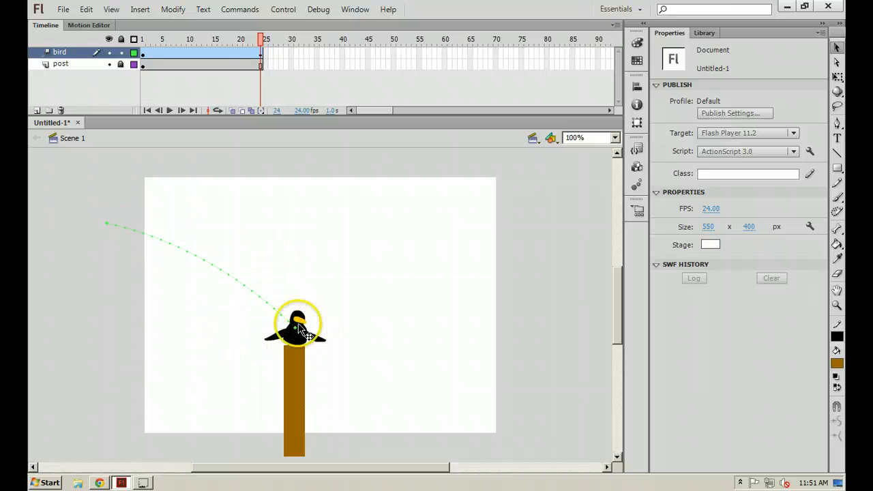
pyautogui.moveTo(261, 40); pyautogui.dragTo(154, 39)
pyautogui.moveTo(154, 40); pyautogui.dragTo(262, 41)
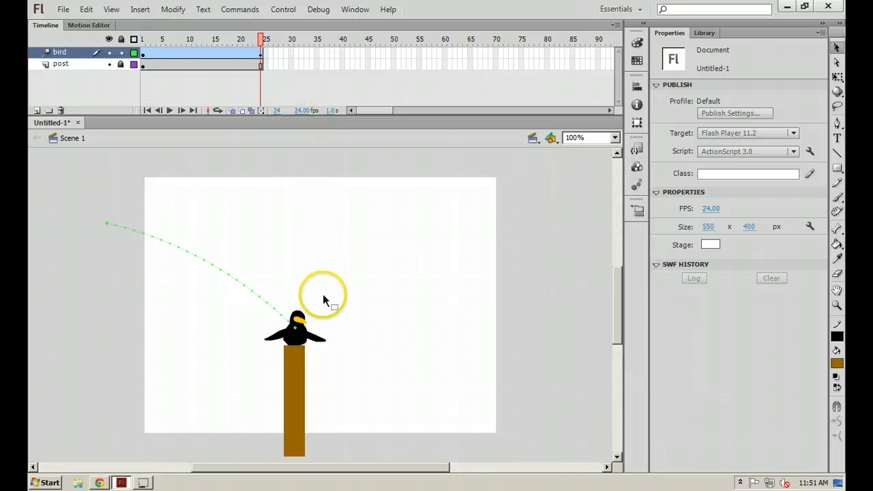
# Step: Add a layer above the bird layer and name it as
pyautogui.click(256, 53)
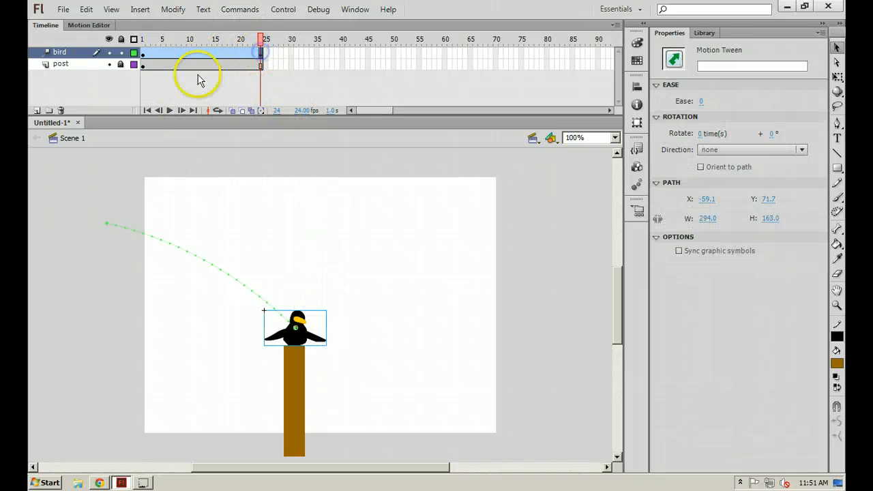
pyautogui.click(38, 111)
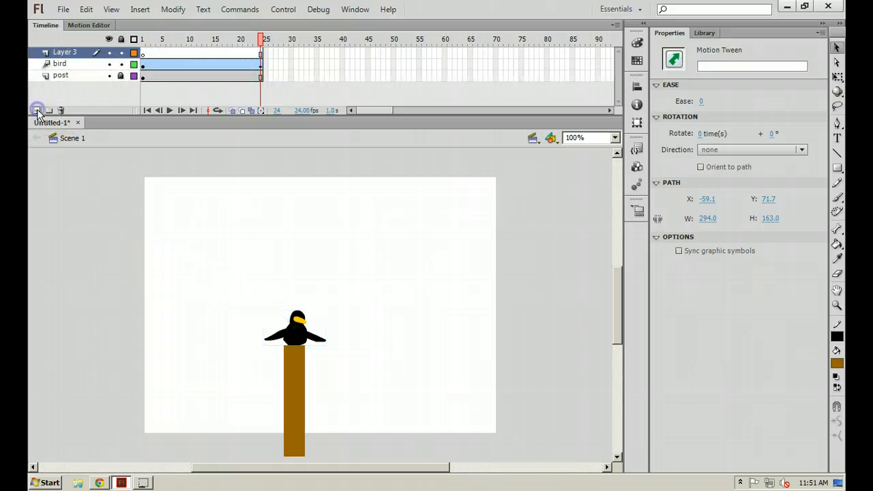
pyautogui.doubleClick(60, 53)
pyautogui.write('as')
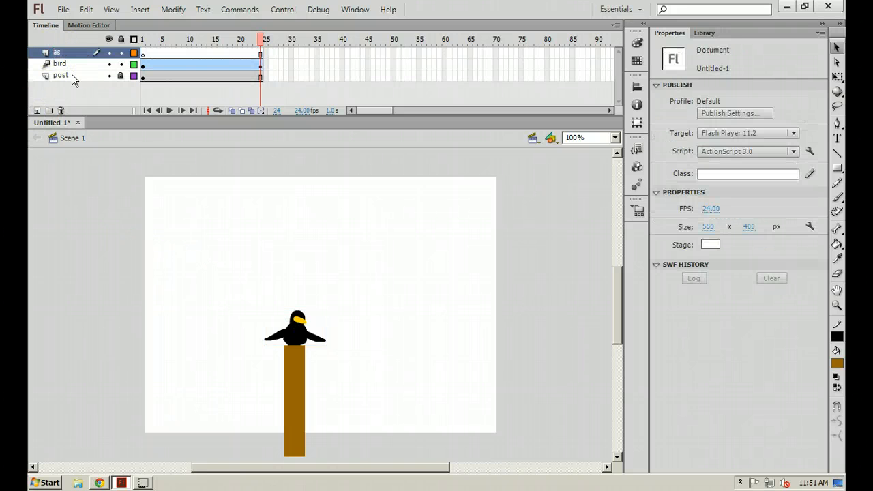
pyautogui.press('Return')
# Step: Insert a keyframe at frame 24 of the as layer and open its Actions script editor with the code toolbox collapsed
pyautogui.click(260, 55)
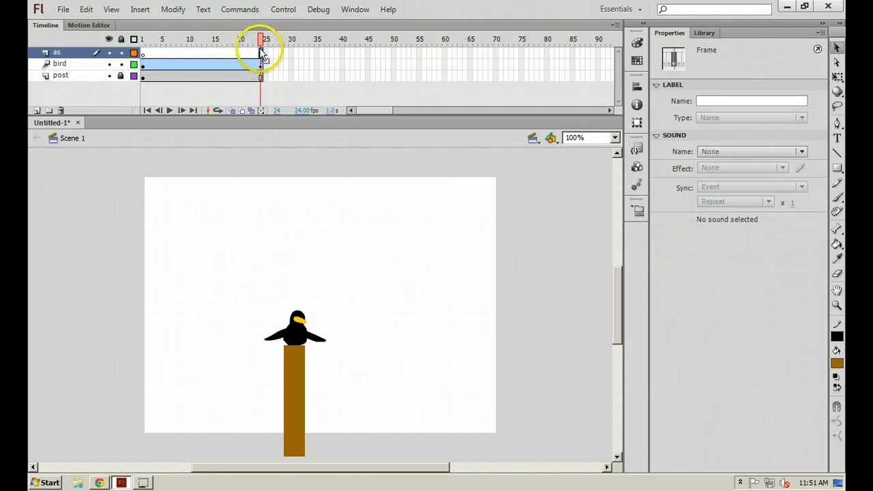
pyautogui.moveTo(262, 54); pyautogui.dragTo(263, 60)
pyautogui.click(261, 53)
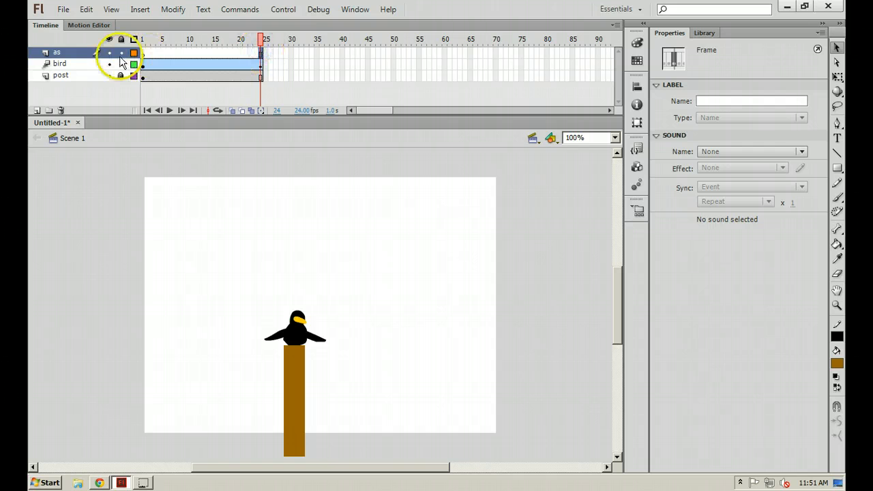
pyautogui.press('F6')
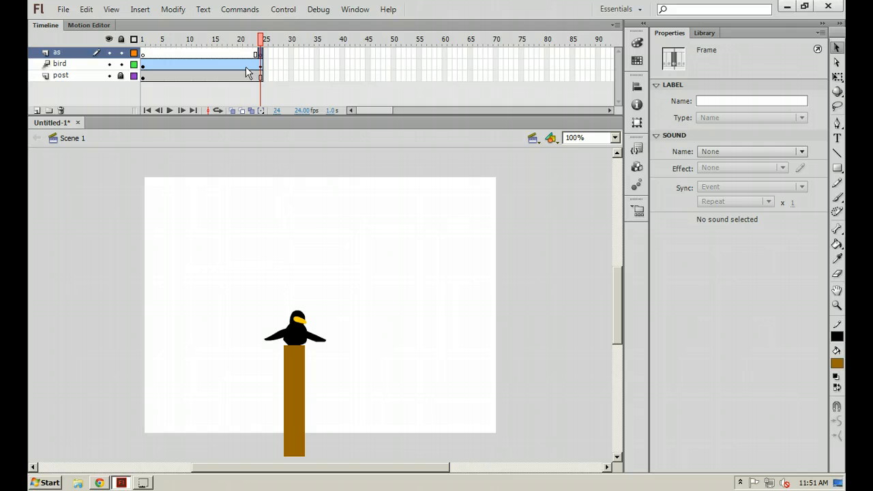
pyautogui.press('F9')
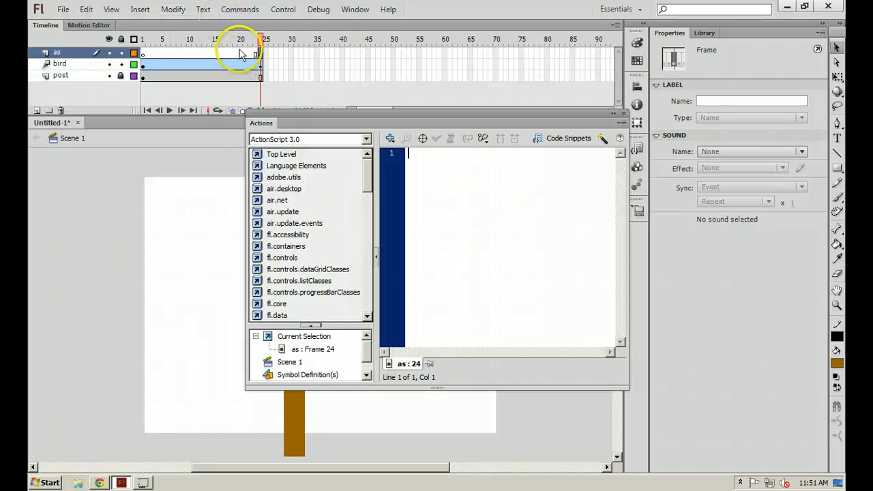
pyautogui.click(376, 257)
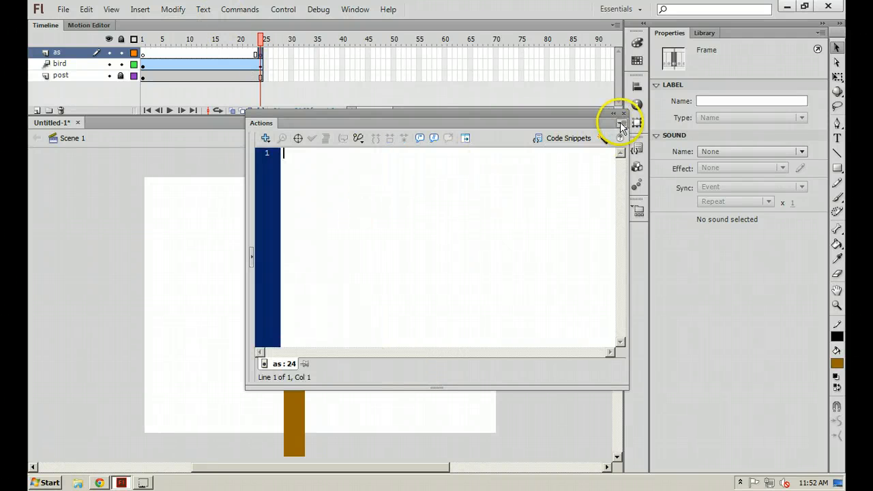
# Step: Add a stop(); action to the frame 24 script and enlarge the script editor's font in the ActionScript preferences
pyautogui.click(500, 197)
pyautogui.write('stop();')
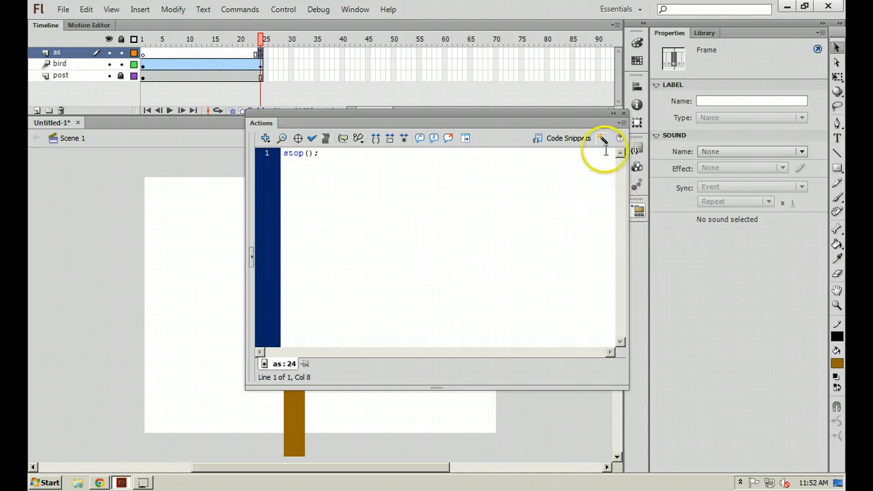
pyautogui.click(621, 123)
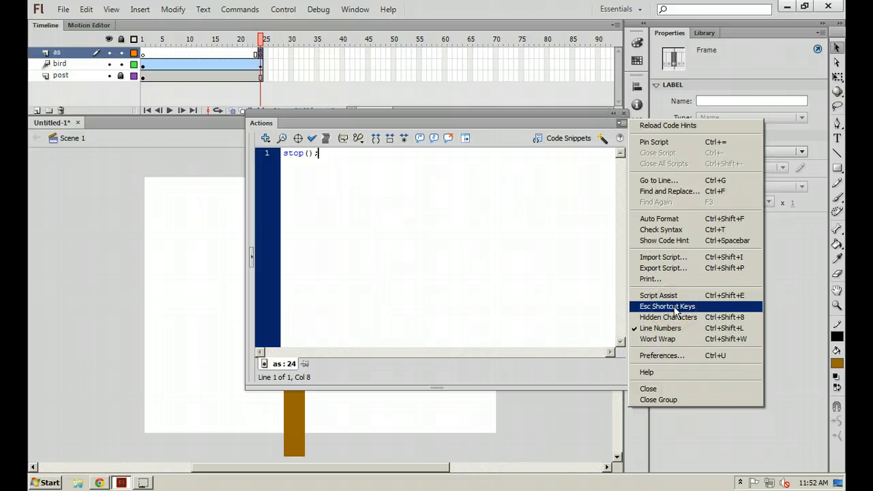
pyautogui.click(661, 356)
pyautogui.click(547, 178)
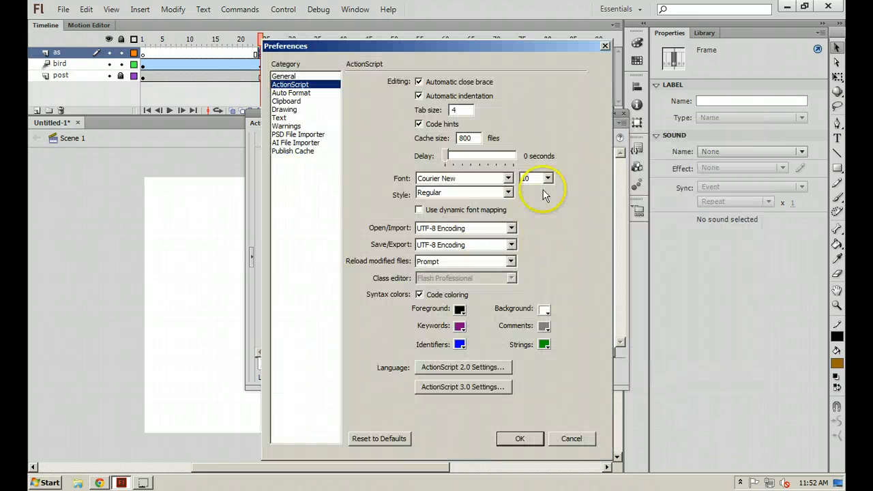
pyautogui.click(538, 256)
pyautogui.click(518, 438)
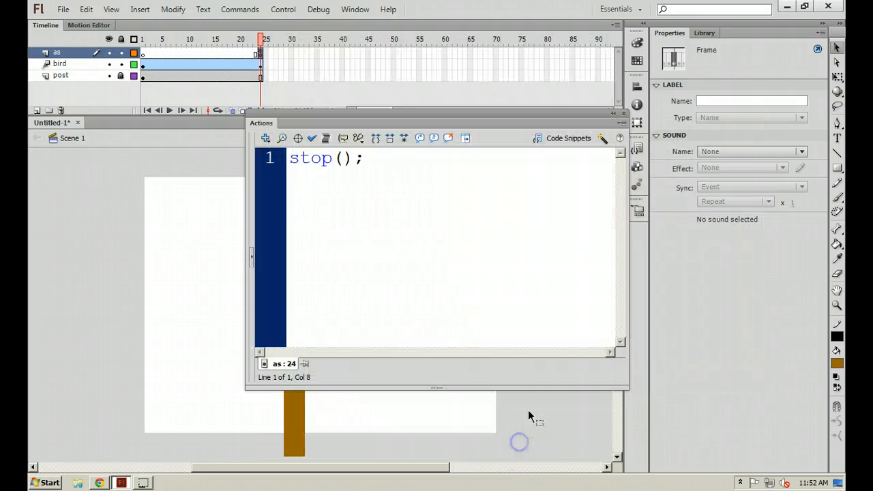
# Step: Move the Actions window into the screen corner and resize it to fill the whole screen
pyautogui.click(633, 377)
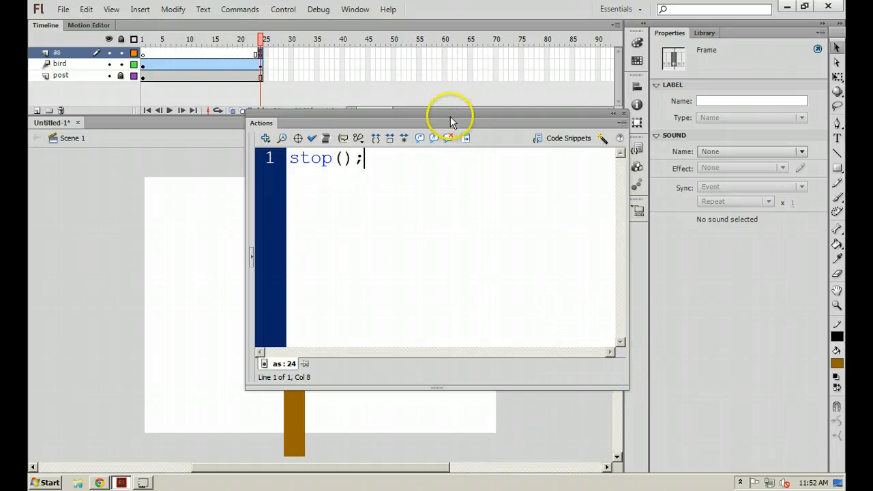
pyautogui.moveTo(451, 115)
pyautogui.mouseDown()
pyautogui.moveTo(390, 77)
pyautogui.moveTo(234, 10)
pyautogui.mouseUp()
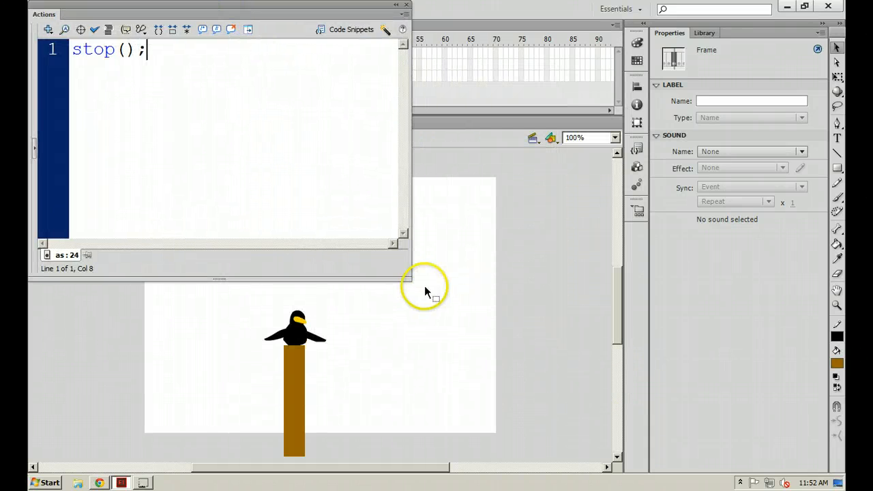
pyautogui.moveTo(410, 286); pyautogui.dragTo(843, 474)
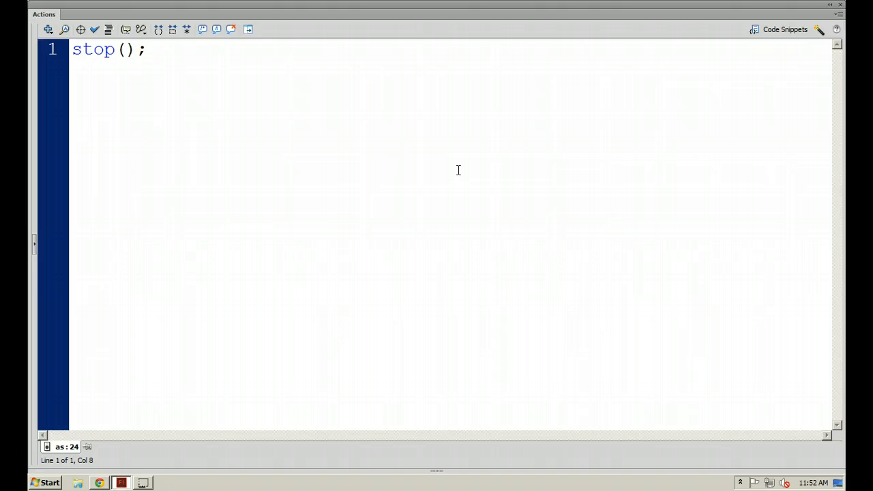
# Step: Test the movie and close the Actions window that covers the preview
pyautogui.hotkey('ctrl', 'Return')
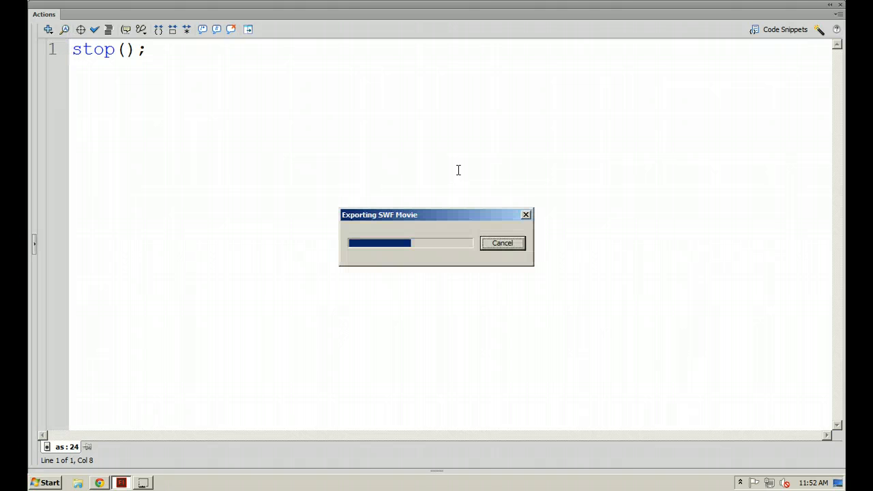
pyautogui.click(336, 29)
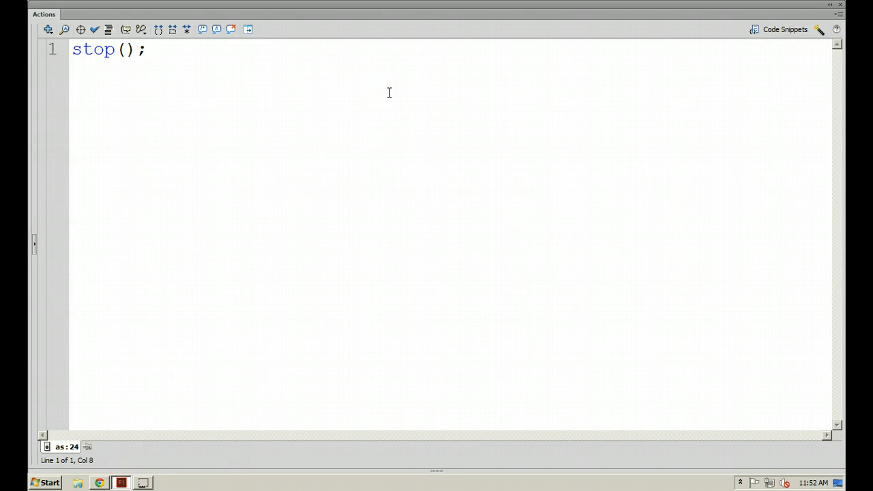
pyautogui.click(470, 70)
pyautogui.click(841, 5)
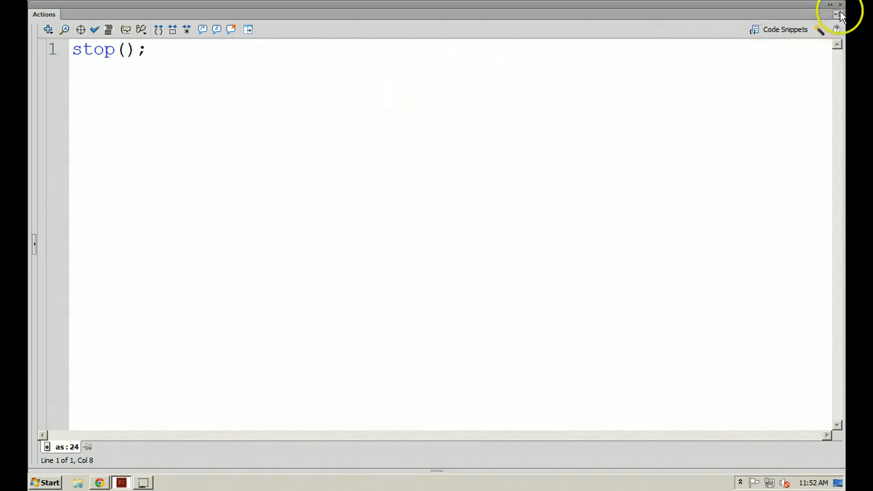
# Step: Watch the bird stop on the post in the test movie, run the test once more and close the preview
pyautogui.click(501, 266)
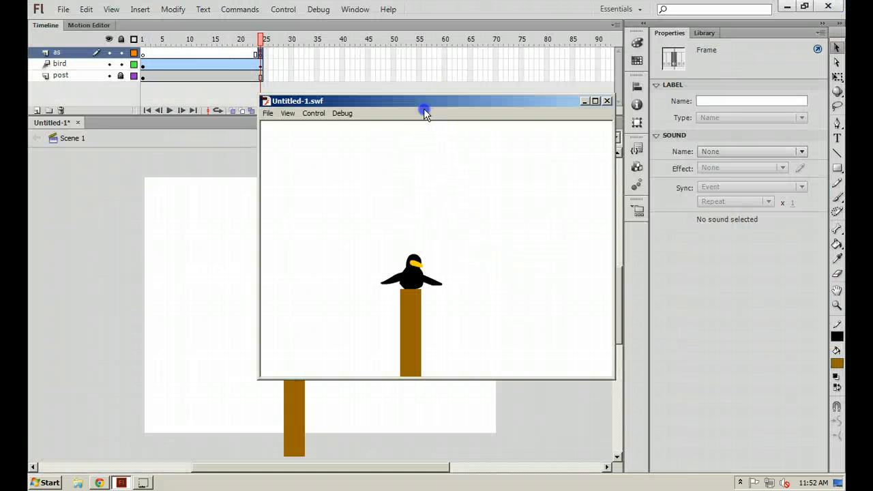
pyautogui.moveTo(423, 103); pyautogui.dragTo(432, 124)
pyautogui.click(616, 122)
pyautogui.hotkey('ctrl', 'Return')
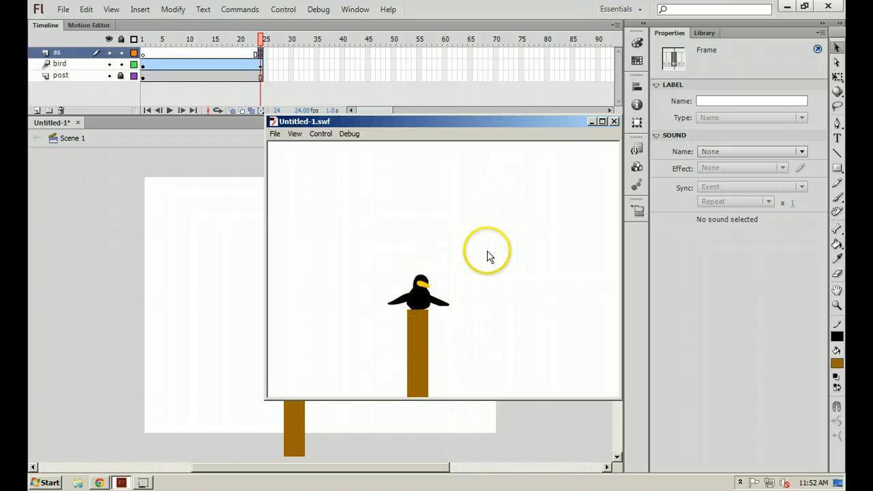
pyautogui.click(613, 121)
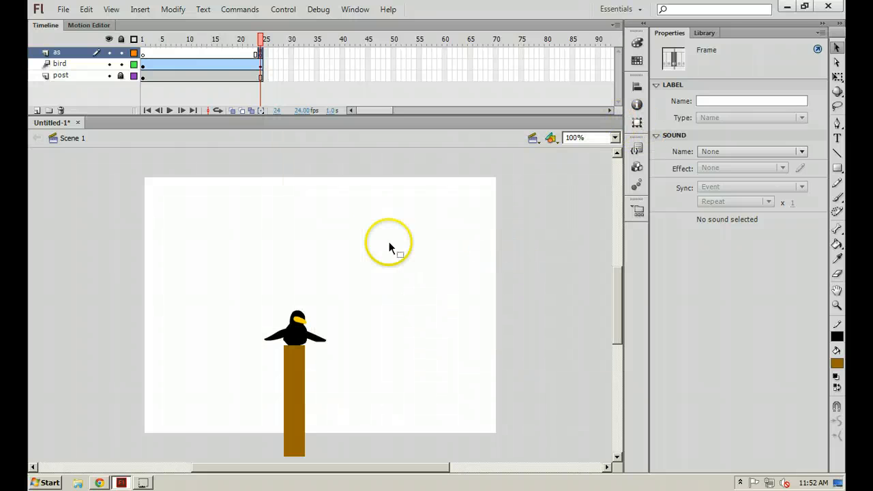
# Step: Lock the as layer and open the mc_bird movie clip on the post for editing in place
pyautogui.click(122, 53)
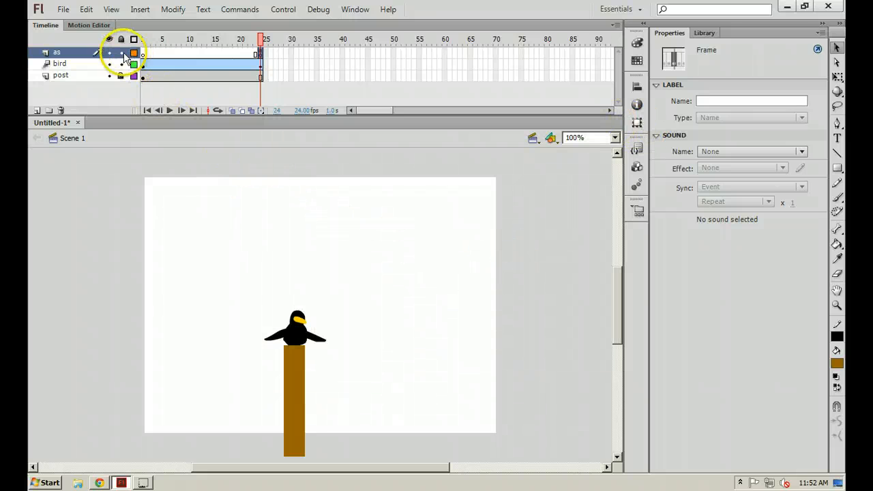
pyautogui.click(310, 339)
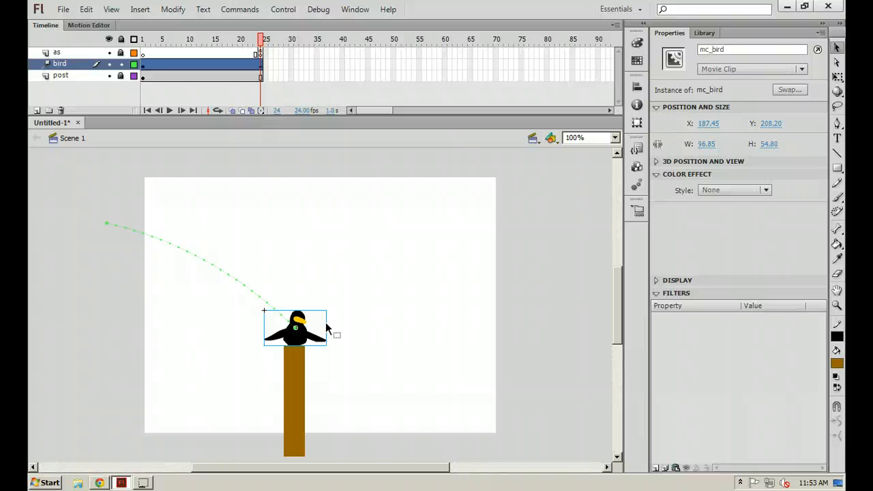
pyautogui.click(299, 338)
pyautogui.click(308, 338)
pyautogui.doubleClick(302, 339)
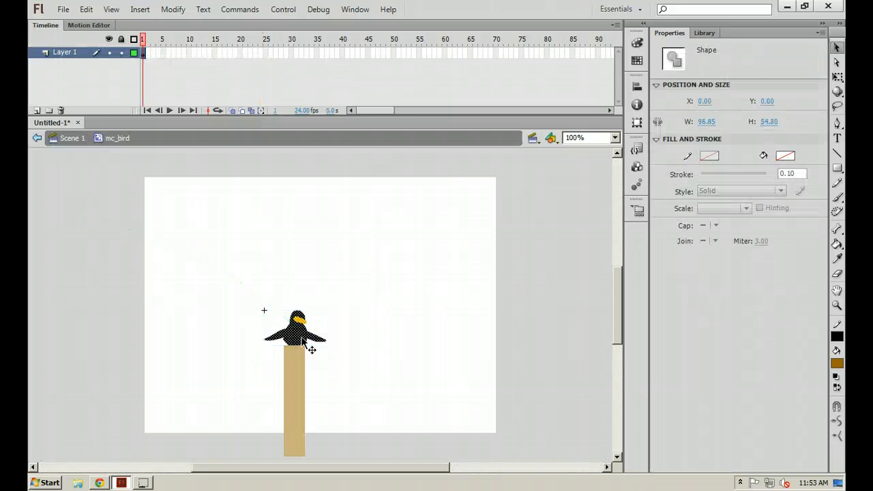
# Step: Rename the movie clip's Layer 1 as bird
pyautogui.click(227, 244)
pyautogui.doubleClick(61, 52)
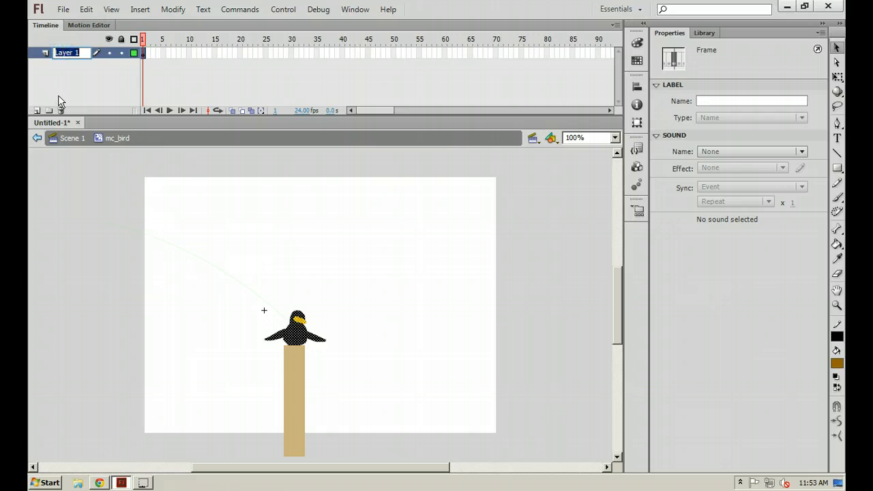
pyautogui.write('bird')
pyautogui.press('Return')
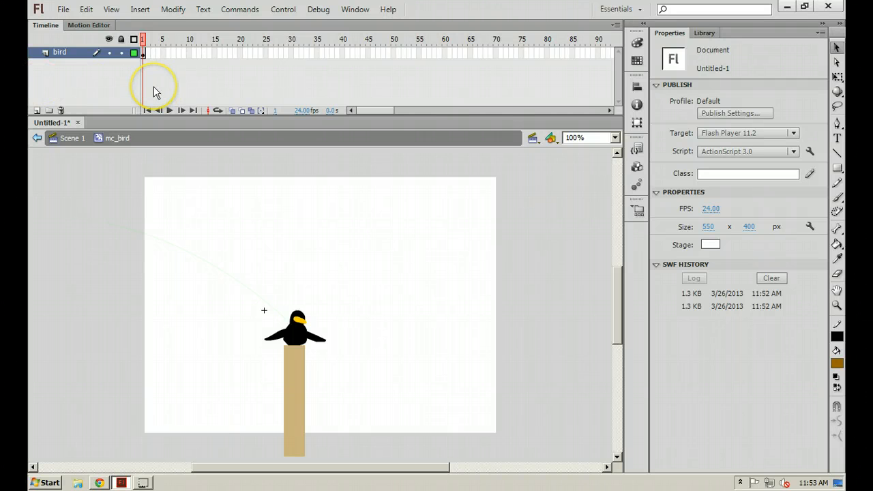
# Step: Add a layer above the bird layer in the movie clip and name it bird click
pyautogui.click(38, 111)
pyautogui.doubleClick(60, 53)
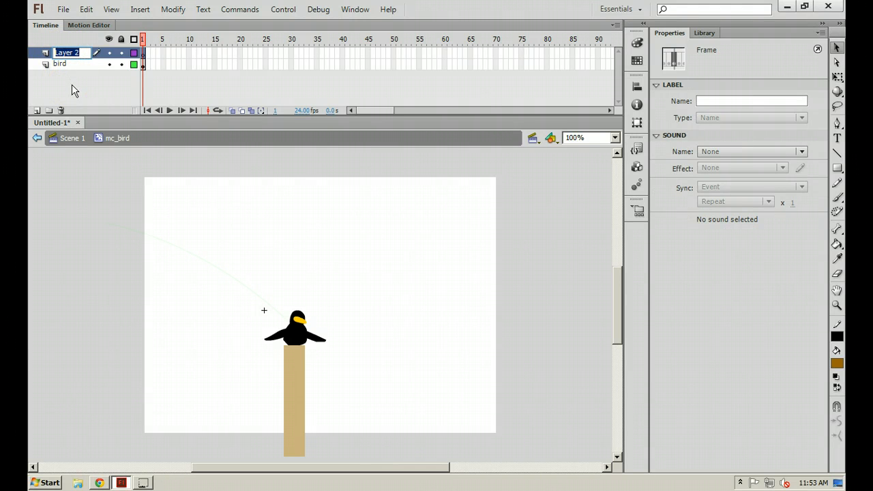
pyautogui.write('bird click')
pyautogui.press('Return')
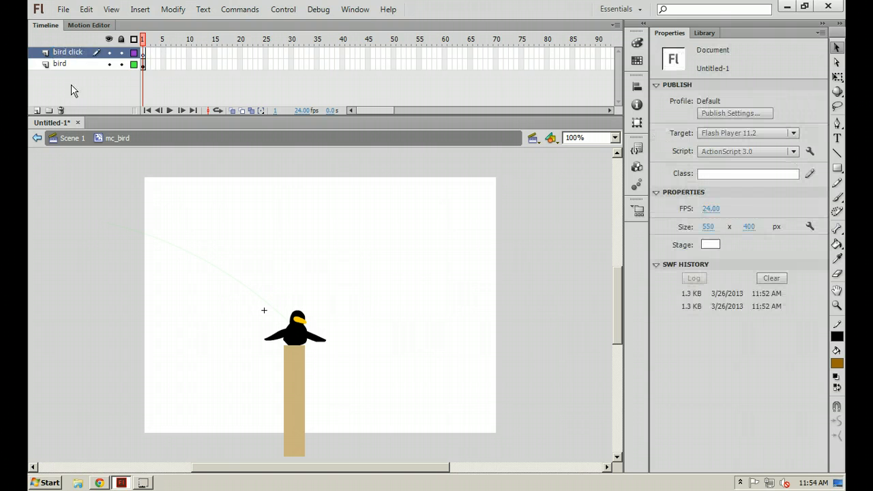
# Step: Add a layer above bird click and name it as
pyautogui.click(37, 110)
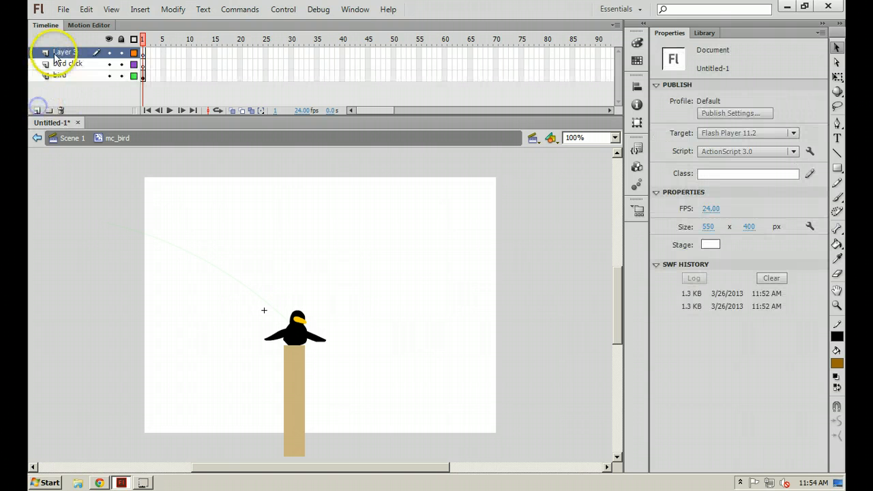
pyautogui.click(63, 52)
pyautogui.doubleClick(64, 52)
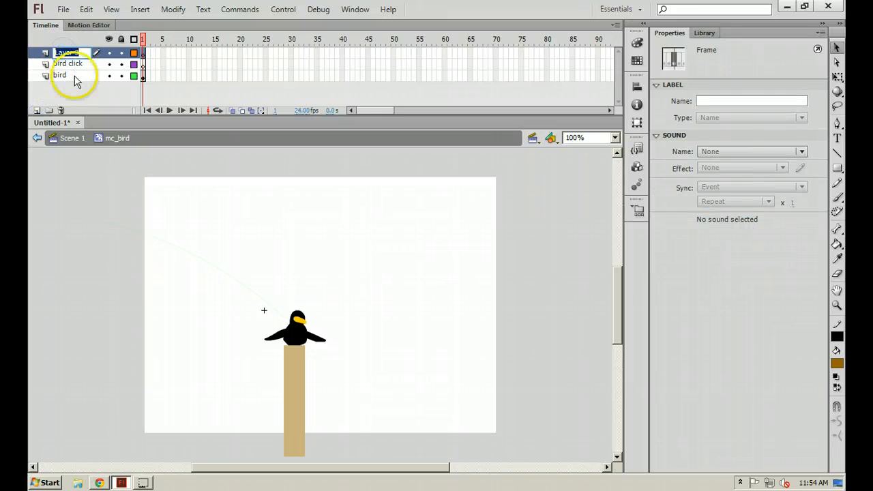
pyautogui.write('as')
pyautogui.press('Return')
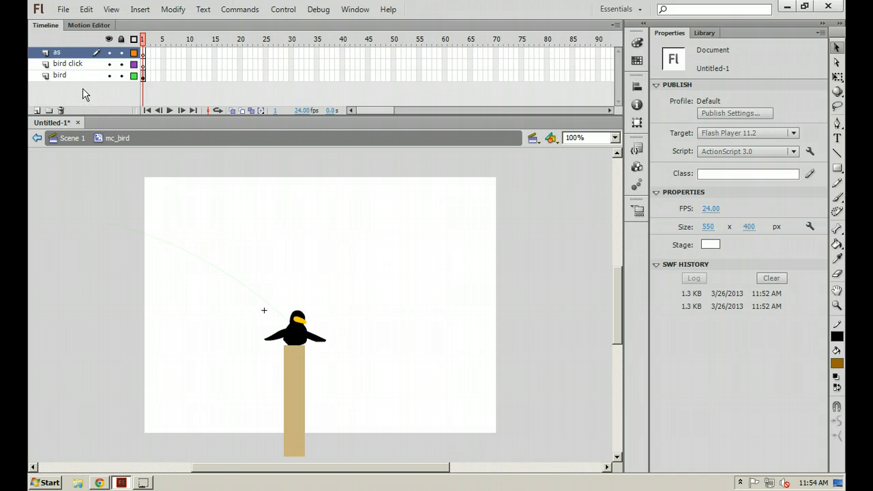
# Step: Insert a keyframe at frame 5 of the bird click layer
pyautogui.click(92, 64)
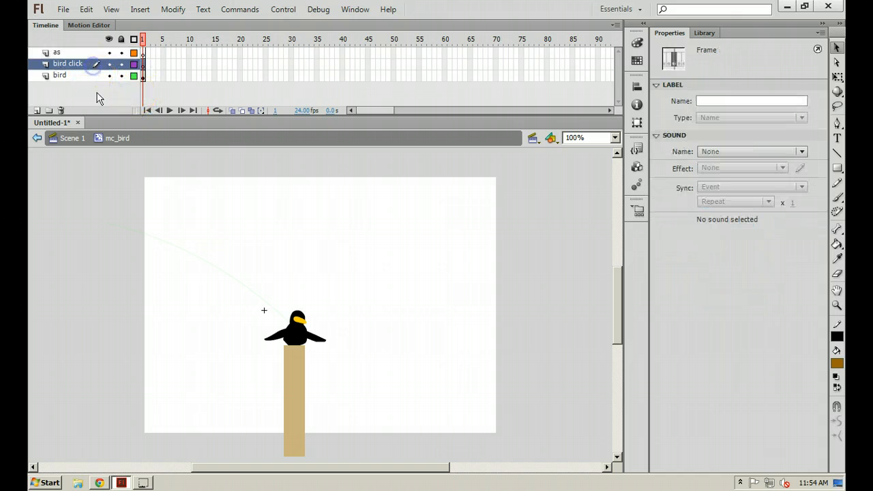
pyautogui.click(162, 64)
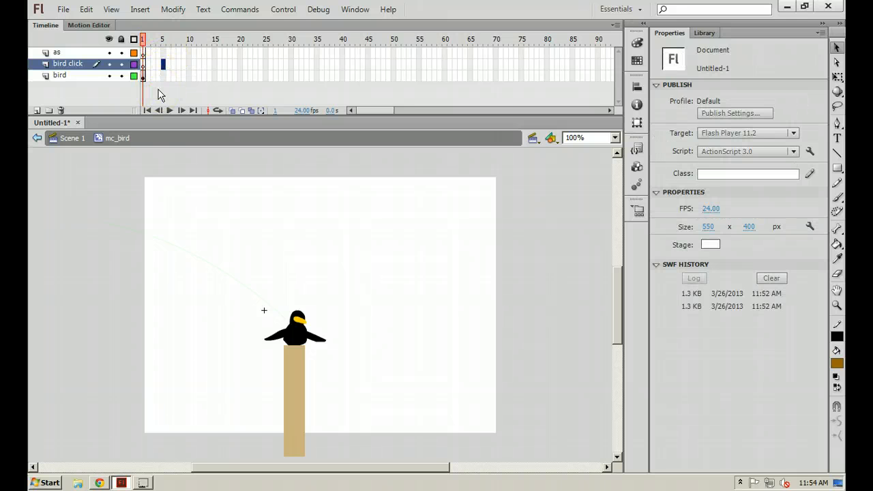
pyautogui.click(162, 65)
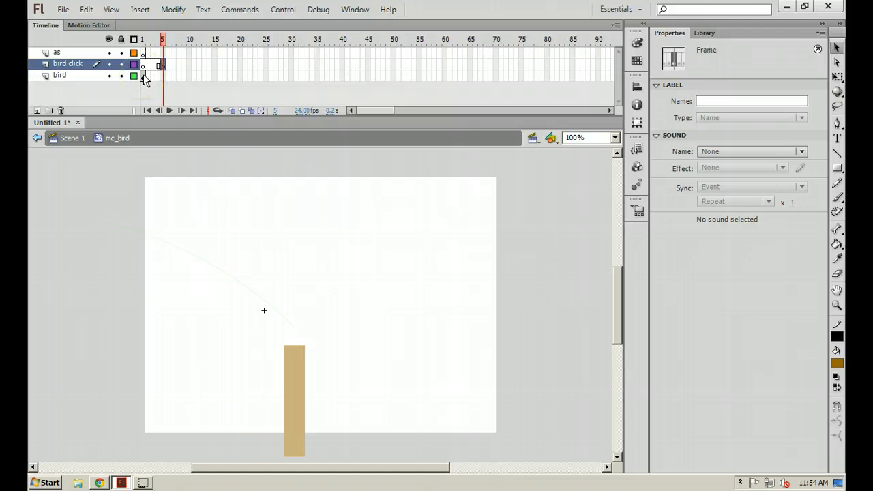
# Step: Copy the bird artwork from frame 1 of the bird layer and paste it in place at frame 5 of bird click
pyautogui.click(142, 75)
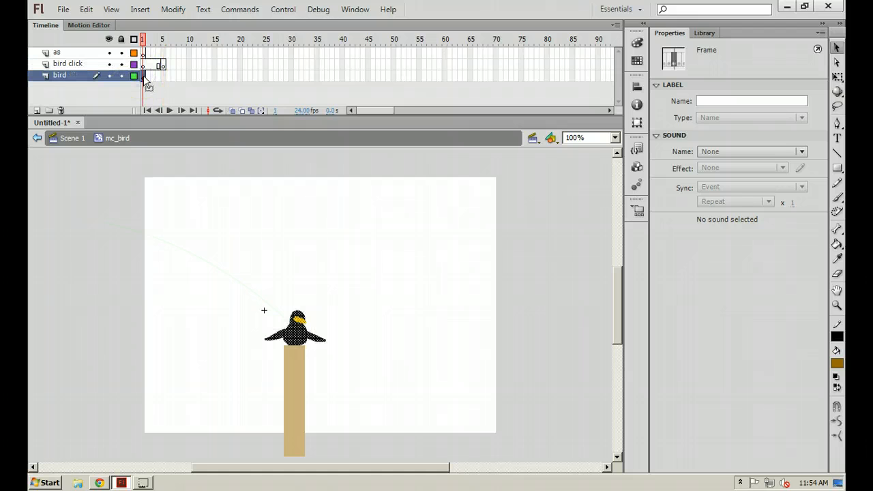
pyautogui.click(230, 279)
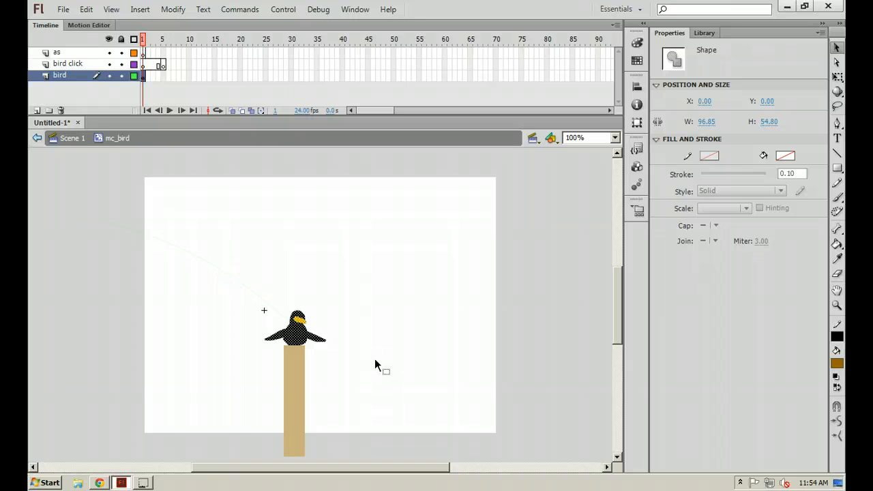
pyautogui.click(163, 66)
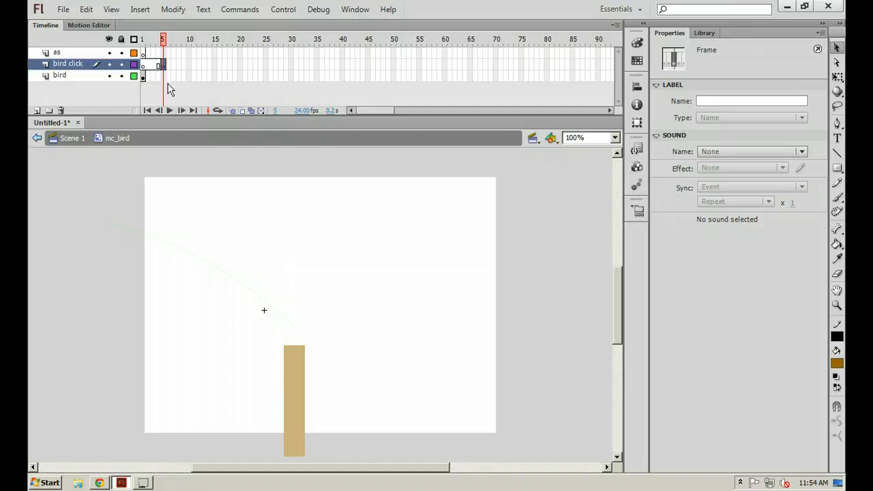
pyautogui.hotkey('ctrl', 'shift', 'v')
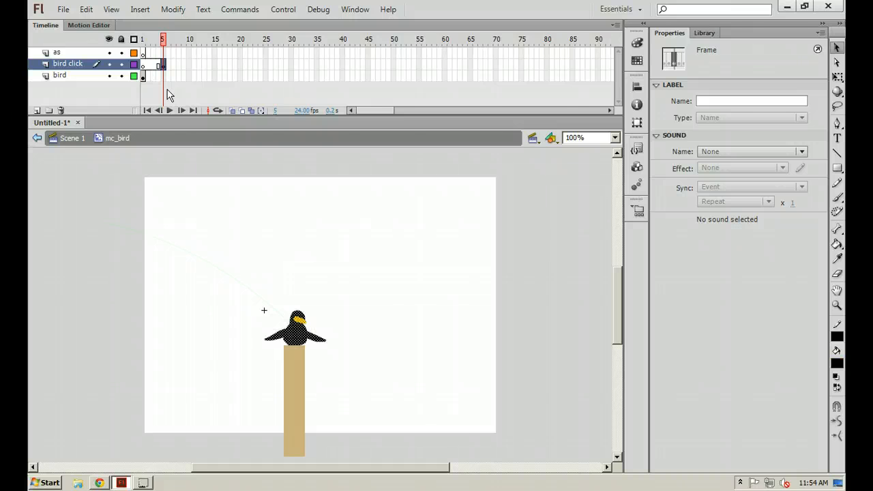
# Step: Compare the bird artwork at frame 1 of the bird layer with the copy at frame 5 of bird click
pyautogui.moveTo(164, 33); pyautogui.dragTo(142, 39)
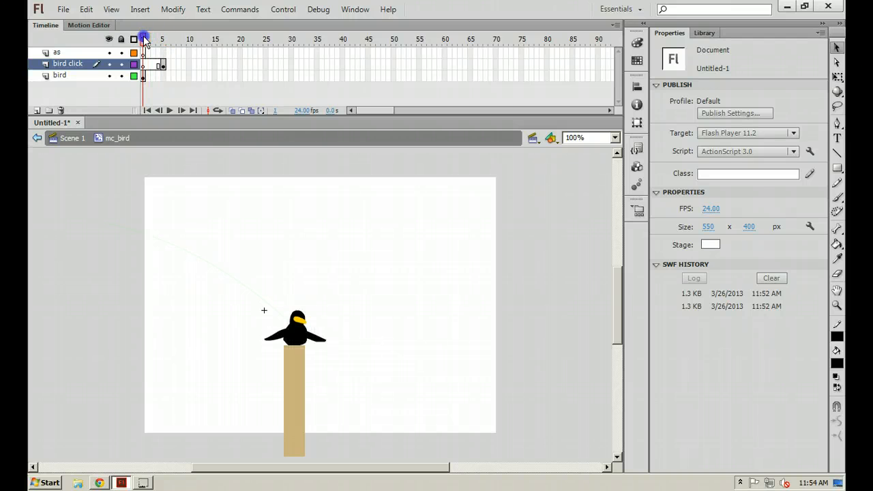
pyautogui.click(144, 38)
pyautogui.click(162, 65)
pyautogui.click(148, 64)
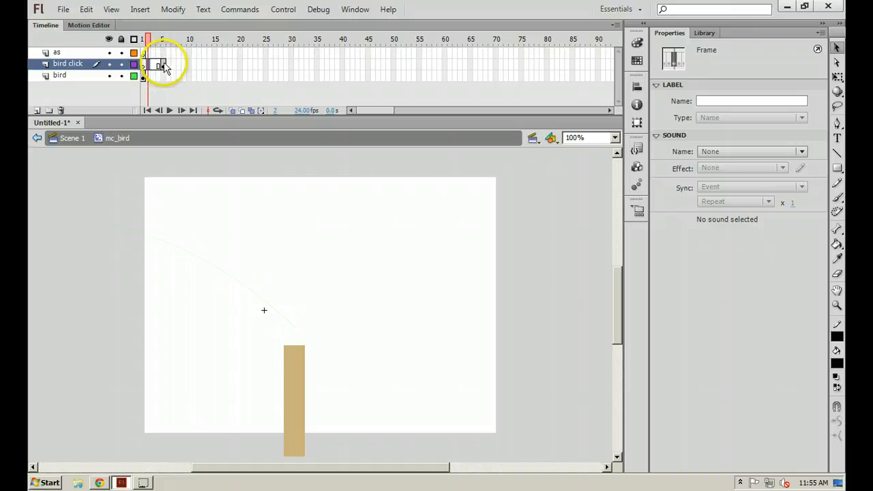
pyautogui.click(163, 64)
pyautogui.click(143, 77)
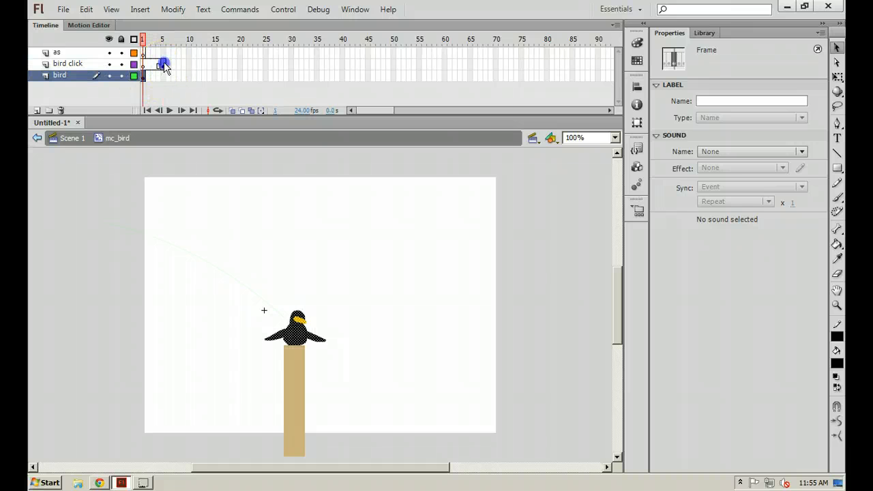
pyautogui.click(164, 65)
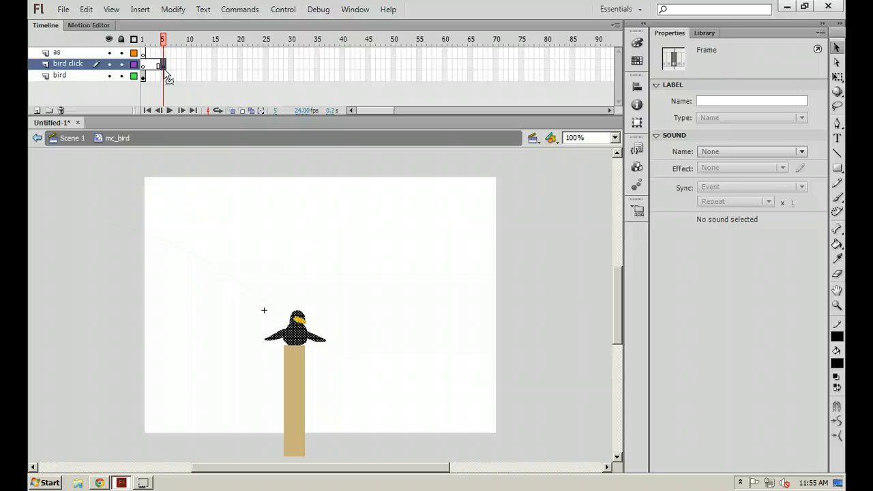
pyautogui.click(185, 146)
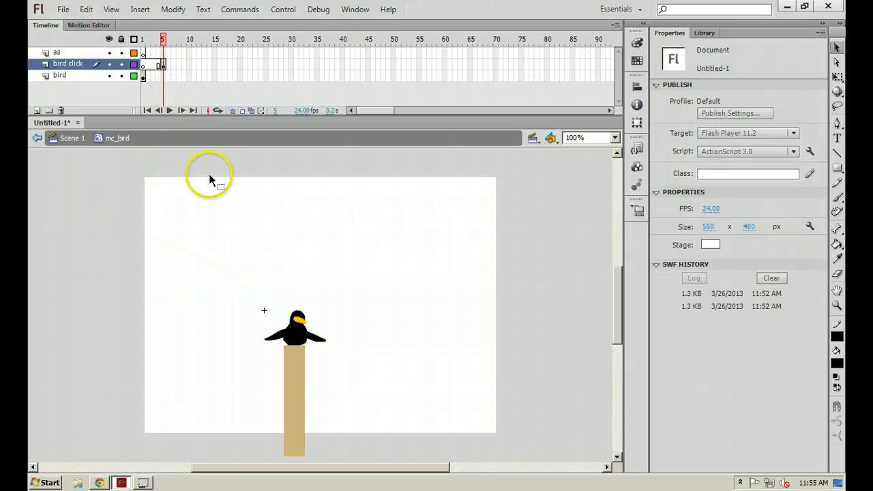
# Step: Reshape the left wing of the bird at frame 5 with the Subselection tool so it curves downward beside the body
pyautogui.press('z')
pyautogui.moveTo(238, 288); pyautogui.dragTo(344, 370)
pyautogui.moveTo(288, 342); pyautogui.dragTo(298, 326)
pyautogui.press('a')
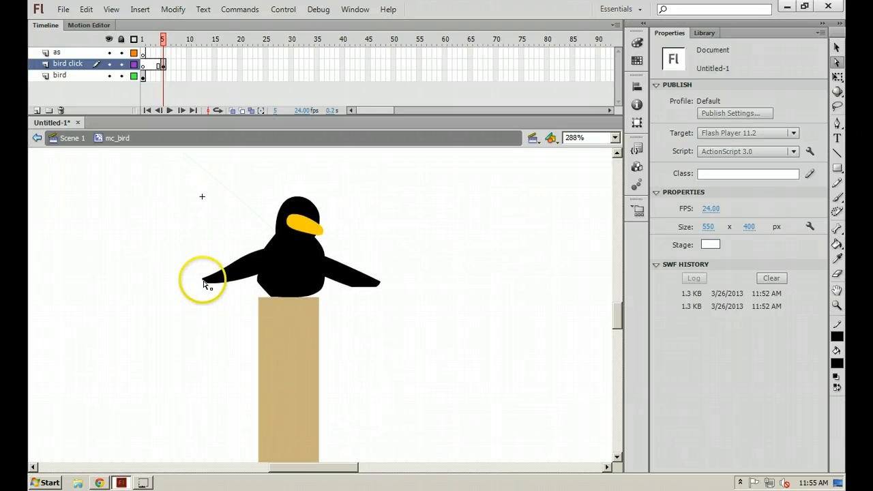
pyautogui.click(202, 285)
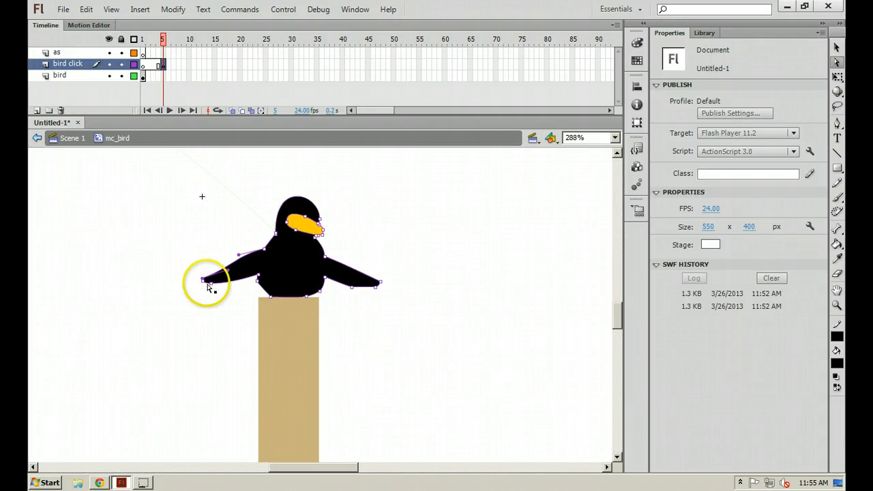
pyautogui.moveTo(211, 285); pyautogui.dragTo(238, 306)
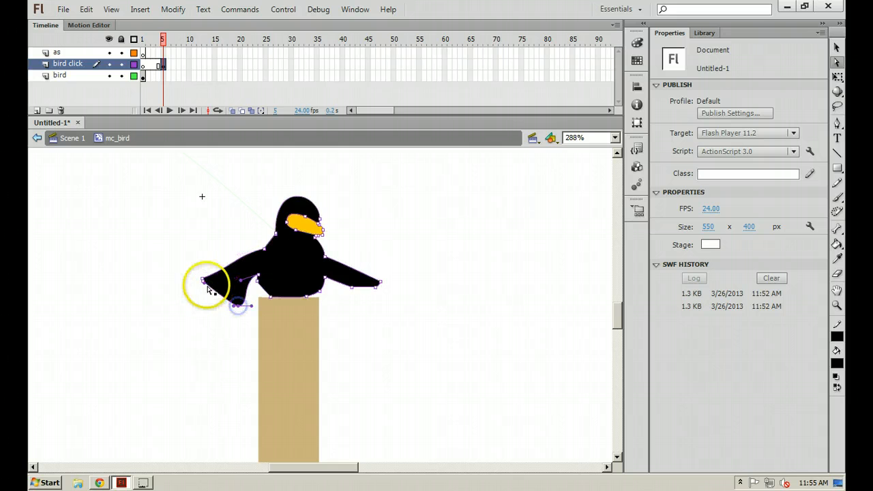
pyautogui.moveTo(203, 281); pyautogui.dragTo(223, 307)
pyautogui.moveTo(202, 280); pyautogui.dragTo(251, 275)
# Step: Reshape the bird's right wing at frame 5 so its tip hangs down beside the body
pyautogui.moveTo(351, 288); pyautogui.dragTo(345, 316)
pyautogui.moveTo(381, 282); pyautogui.dragTo(345, 280)
pyautogui.click(376, 285)
pyautogui.click(343, 288)
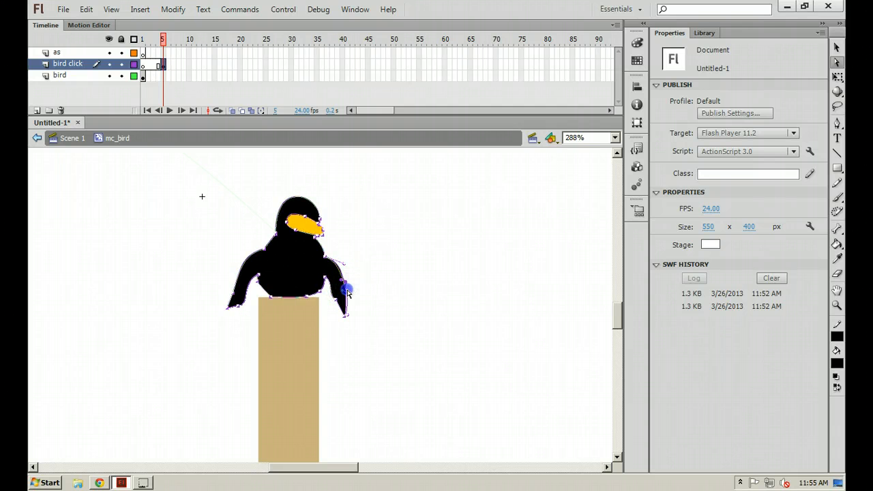
pyautogui.click(381, 283)
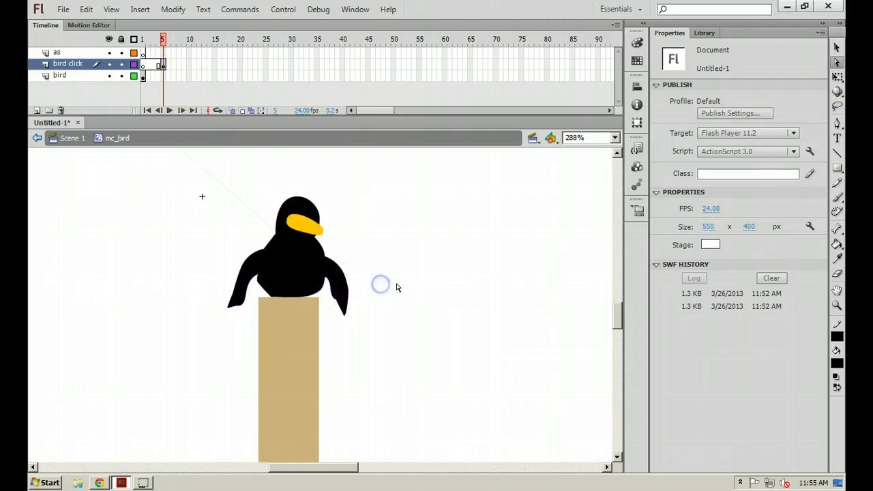
pyautogui.click(331, 303)
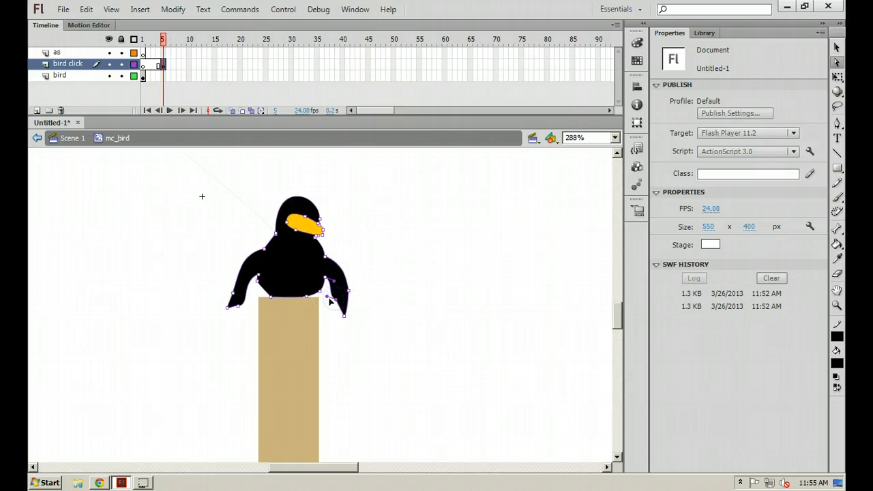
pyautogui.click(371, 273)
pyautogui.click(448, 269)
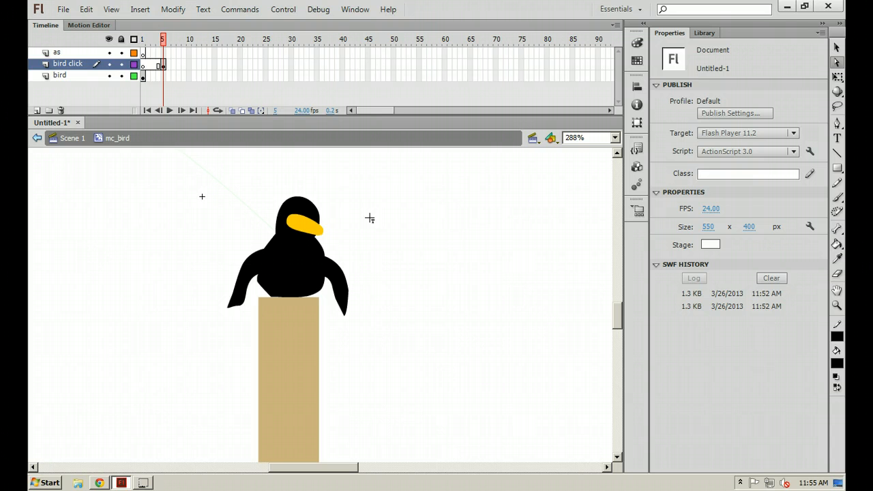
# Step: Add the text "squak!" beside the bird's beak at frame 5
pyautogui.click(358, 236)
pyautogui.write('sq')
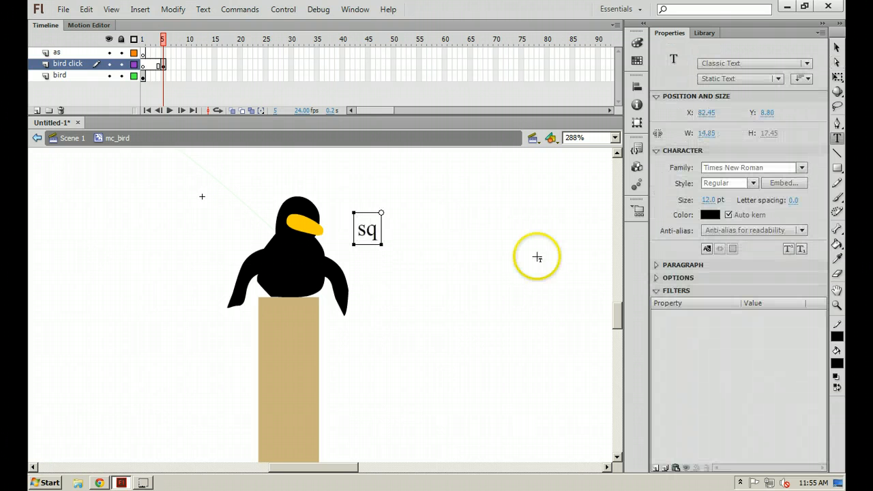
pyautogui.write('uak!')
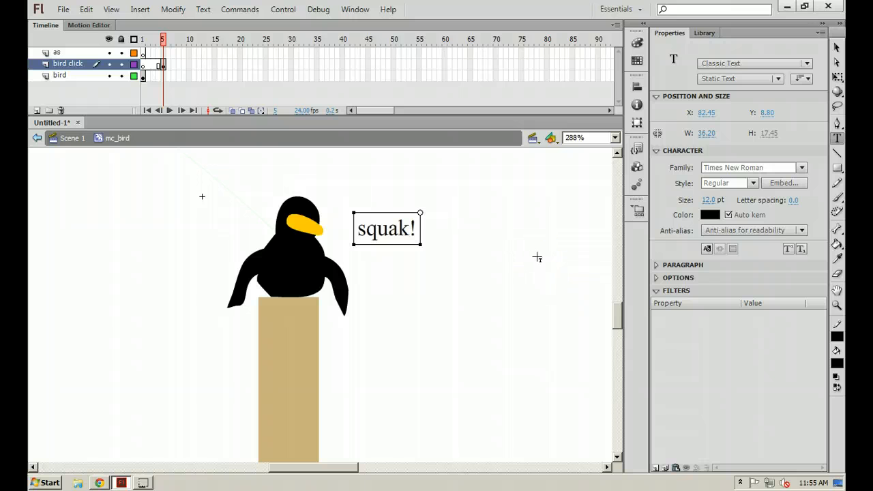
pyautogui.press('Escape')
pyautogui.press('q')
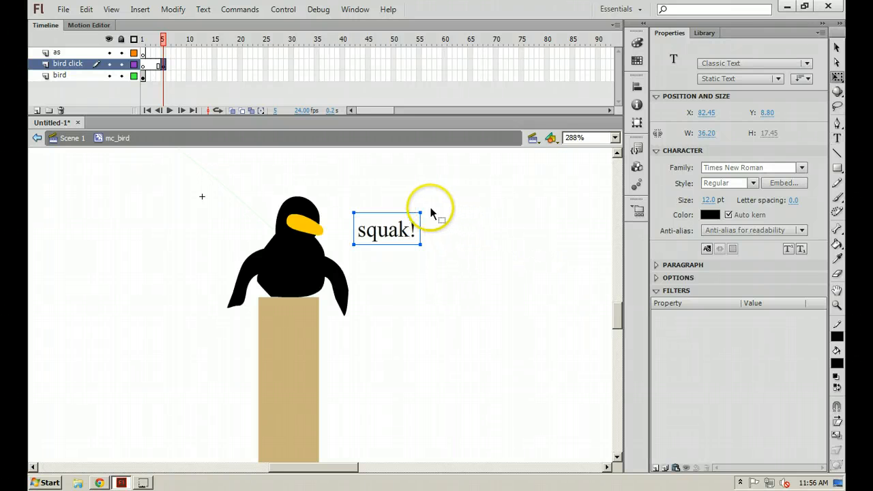
# Step: Rotate the "squak!" text so it slants upward and move it slightly higher beside the head
pyautogui.moveTo(428, 207); pyautogui.dragTo(419, 195)
pyautogui.press('v')
pyautogui.moveTo(391, 237); pyautogui.dragTo(394, 200)
pyautogui.click(411, 258)
# Step: Paint black brush strokes between the beak and "squak!", then remove the two lower strokes and keep the upper one
pyautogui.press('b')
pyautogui.moveTo(330, 217)
pyautogui.mouseDown()
pyautogui.moveTo(358, 199)
pyautogui.moveTo(387, 214)
pyautogui.moveTo(361, 235)
pyautogui.moveTo(517, 206)
pyautogui.mouseUp()
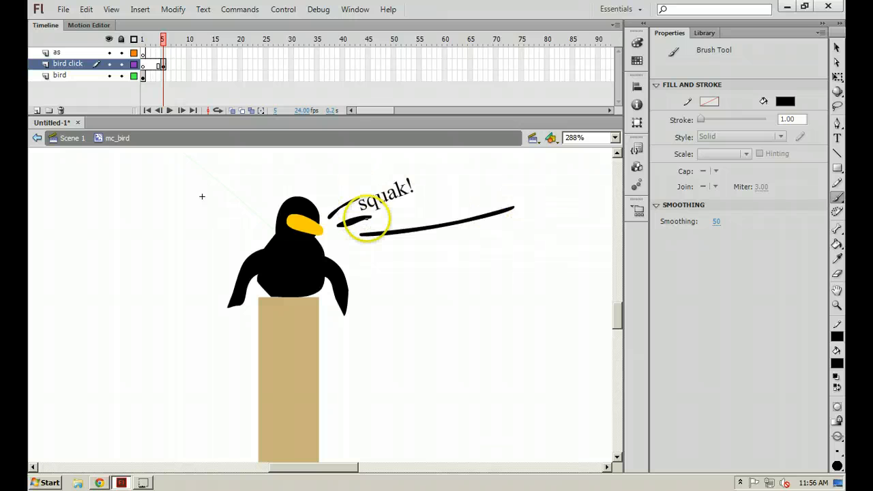
pyautogui.hotkey('ctrl', 'z')
pyautogui.press('v')
pyautogui.click(351, 221)
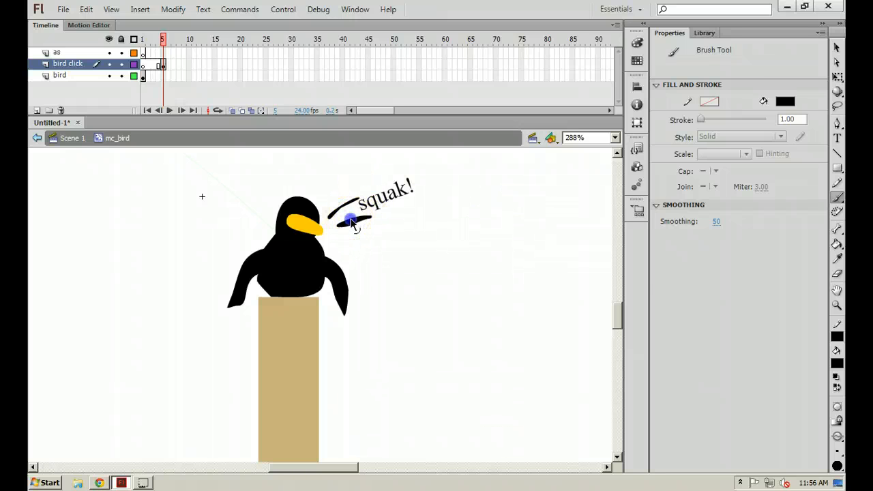
pyautogui.press('Delete')
# Step: Move the remaining brush stroke and the "squak!" text outward so the stroke sits between the beak and the text
pyautogui.click(341, 208)
pyautogui.moveTo(347, 203)
pyautogui.mouseDown()
pyautogui.moveTo(342, 216)
pyautogui.moveTo(408, 196)
pyautogui.mouseUp()
pyautogui.click(386, 201)
pyautogui.click(386, 242)
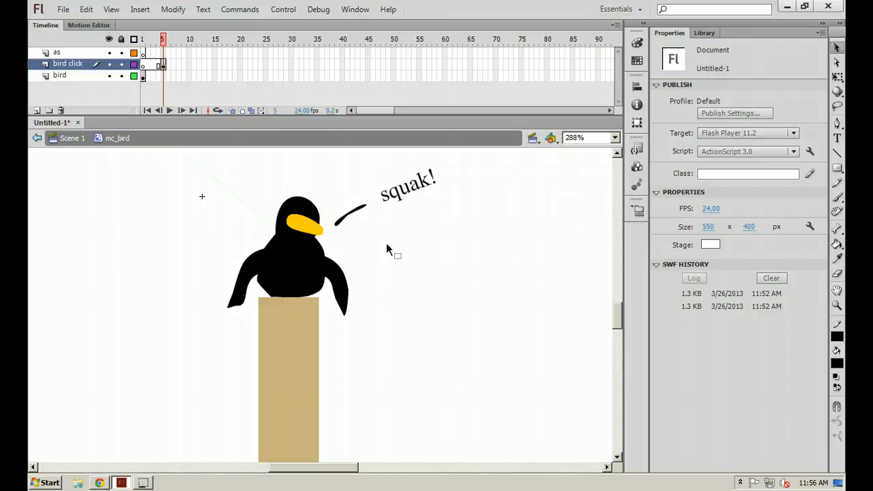
# Step: Compare the normal bird at frame 1 with the squawking bird at frame 5 at 100% zoom
pyautogui.hotkey('ctrl', '-')
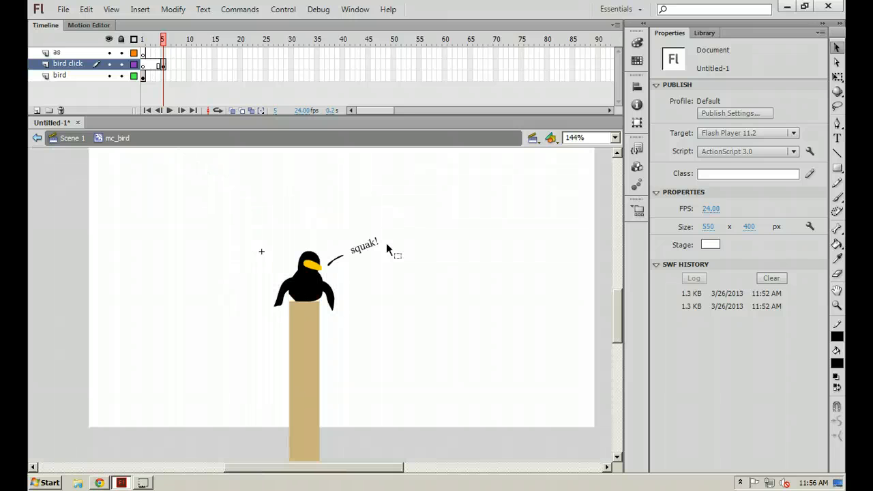
pyautogui.click(580, 139)
pyautogui.write('100')
pyautogui.press('Return')
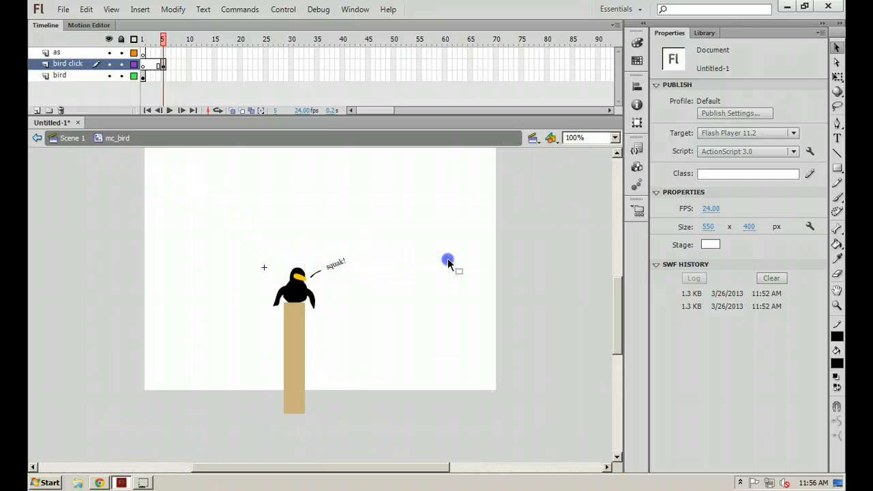
pyautogui.click(141, 39)
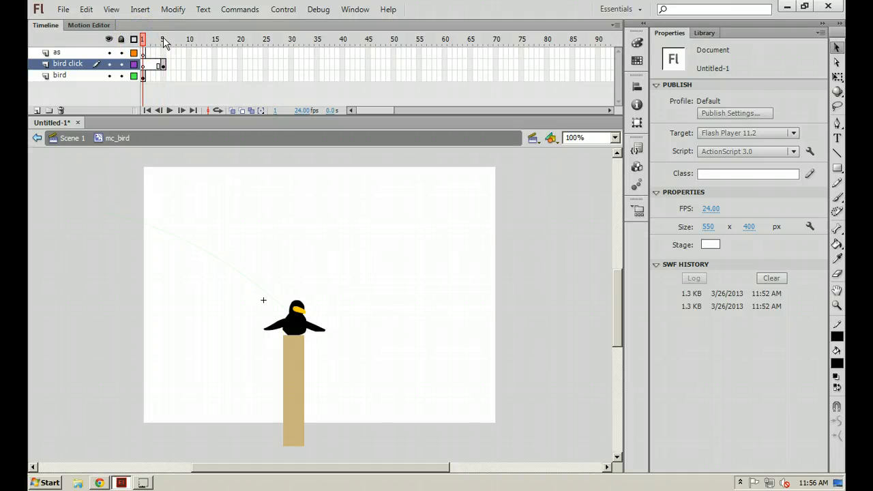
pyautogui.click(163, 40)
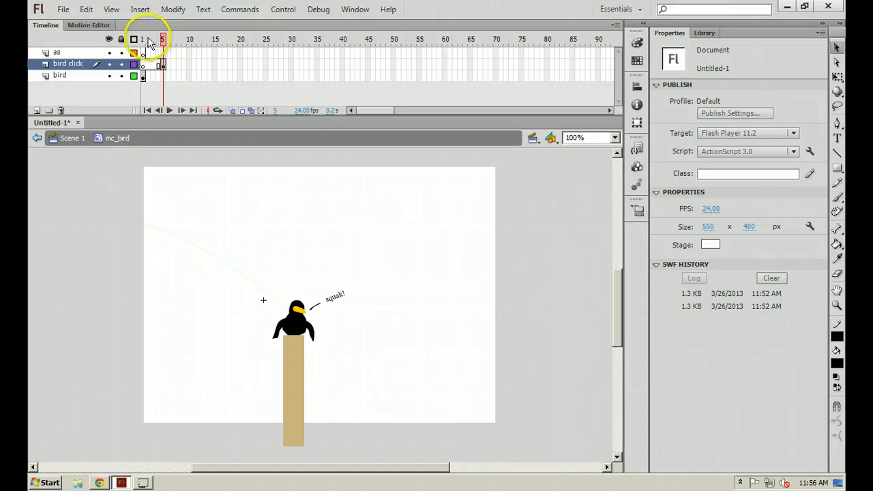
pyautogui.click(142, 38)
pyautogui.click(163, 39)
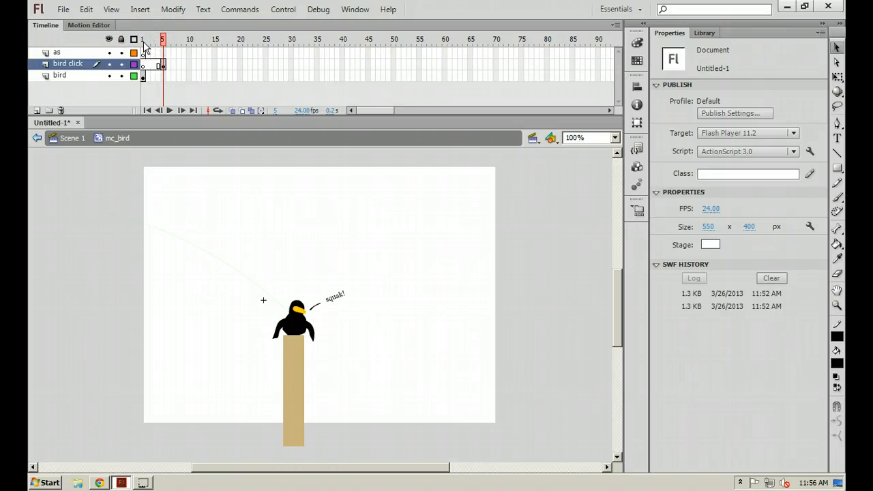
pyautogui.click(143, 39)
pyautogui.click(162, 39)
pyautogui.click(146, 39)
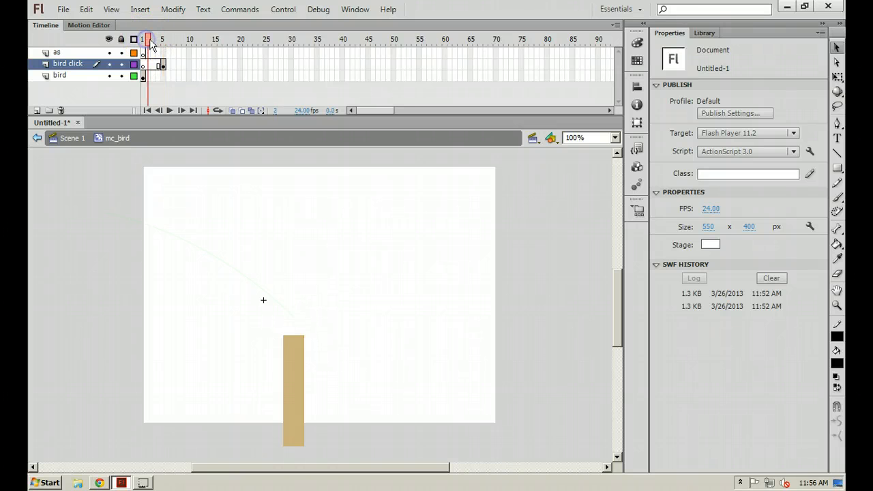
pyautogui.click(143, 39)
pyautogui.click(163, 40)
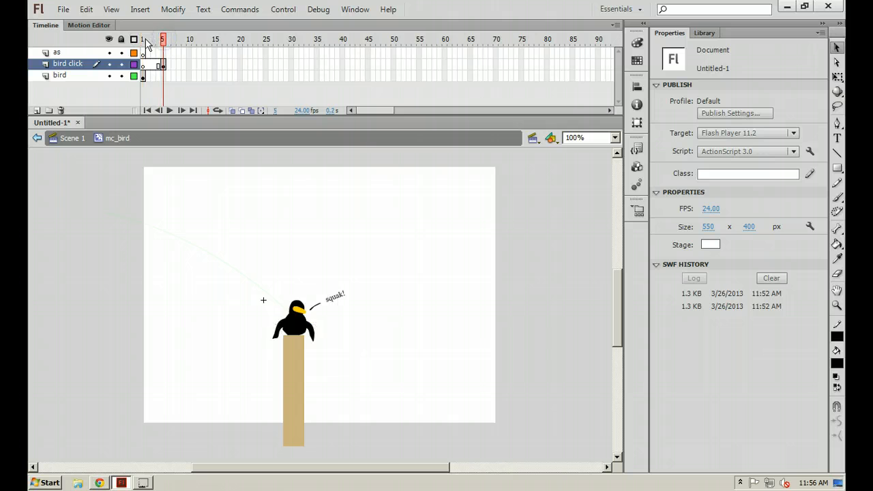
pyautogui.click(142, 40)
pyautogui.click(163, 40)
pyautogui.click(143, 40)
pyautogui.click(163, 39)
# Step: Extend the bird click layer's squawking state to frame 10
pyautogui.click(189, 66)
pyautogui.click(189, 65)
pyautogui.press('F6')
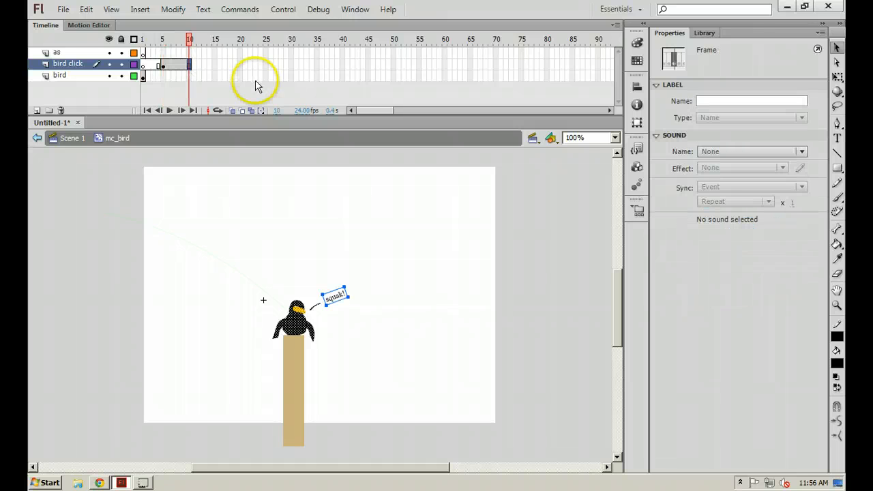
# Step: Check the bird's appearance at frame 1 and across frames 5 to 10
pyautogui.click(162, 39)
pyautogui.click(142, 38)
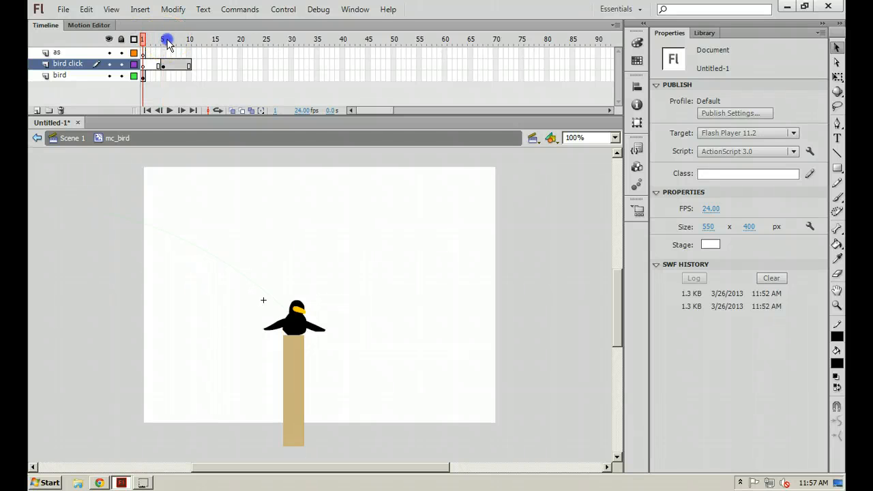
pyautogui.moveTo(167, 40); pyautogui.dragTo(190, 40)
pyautogui.click(143, 39)
pyautogui.click(180, 84)
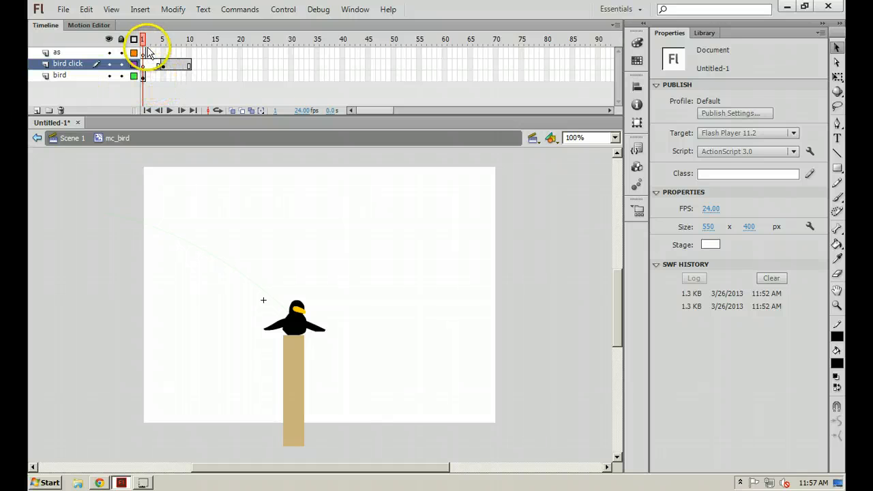
# Step: Add the script stop(); to frame 1 of the as layer inside mc_bird
pyautogui.click(142, 53)
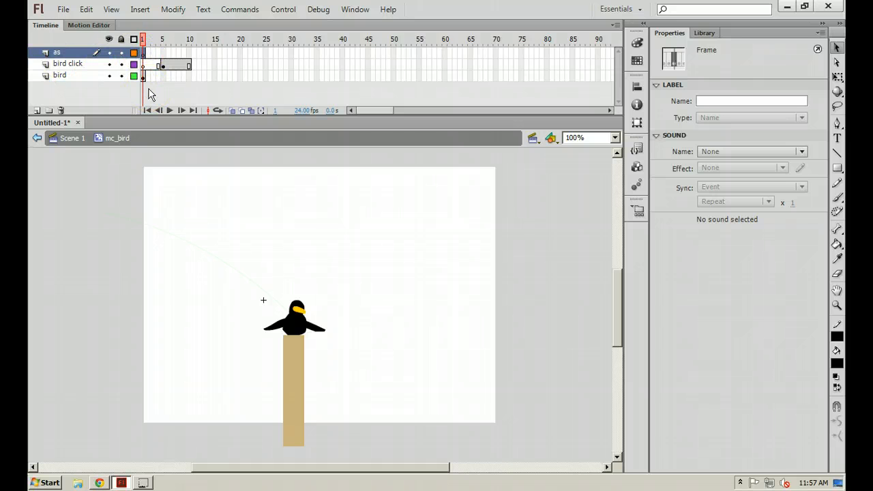
pyautogui.click(144, 54)
pyautogui.press('F9')
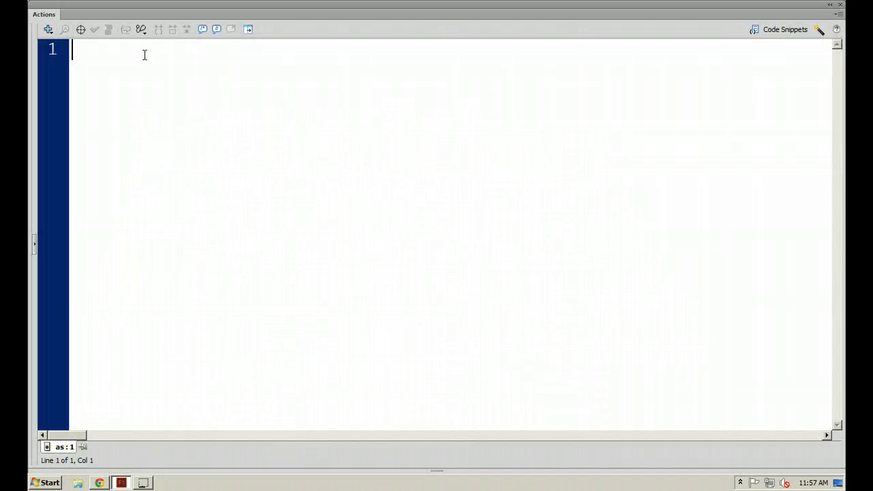
pyautogui.write('stop();')
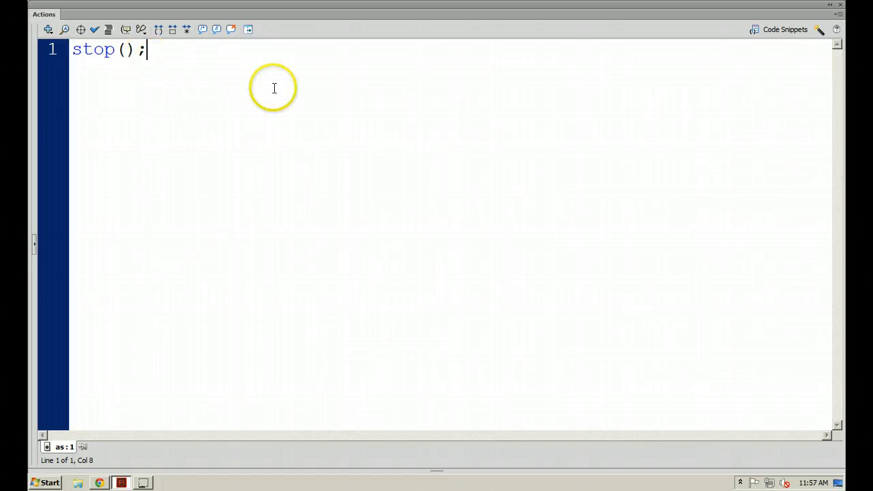
# Step: Resize and reposition the script editor so the layers, their first frames and the bird stay visible
pyautogui.moveTo(842, 470); pyautogui.dragTo(419, 429)
pyautogui.moveTo(240, 13); pyautogui.dragTo(551, 11)
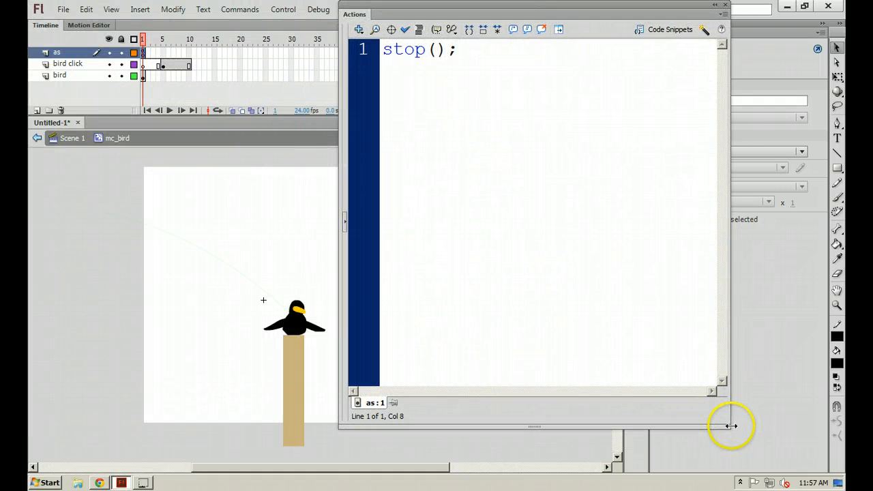
pyautogui.moveTo(729, 428); pyautogui.dragTo(843, 472)
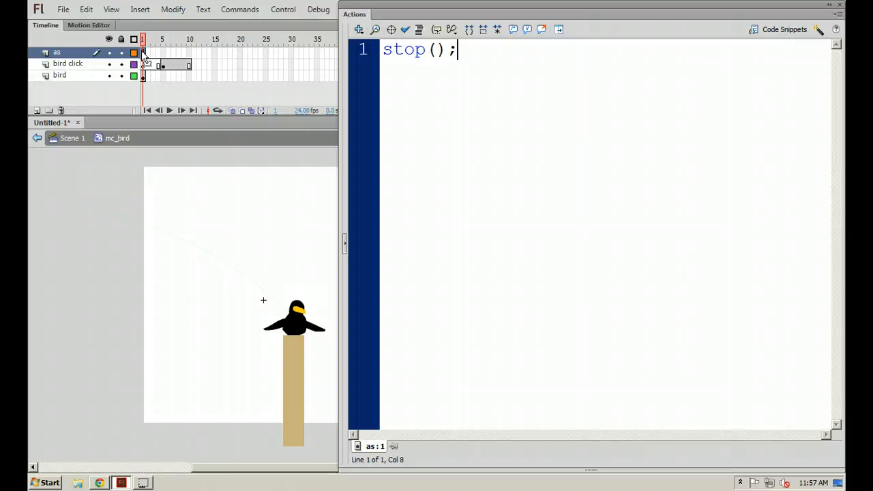
# Step: Test the movie, try the bird's click response after it lands on the post, and close the preview
pyautogui.hotkey('ctrl', 'Return')
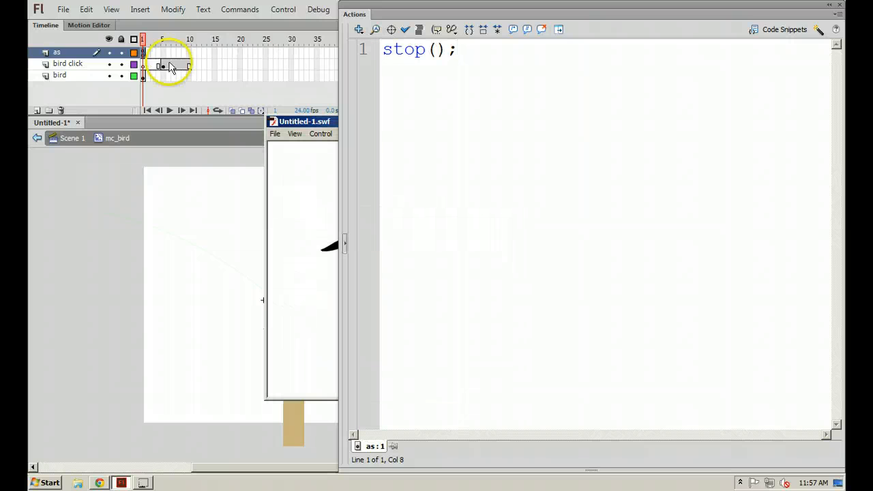
pyautogui.moveTo(316, 128); pyautogui.dragTo(97, 161)
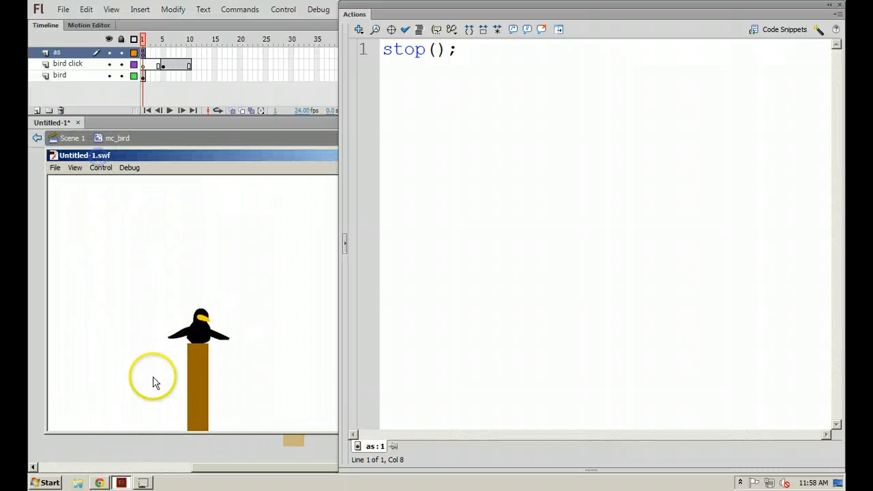
pyautogui.click(196, 337)
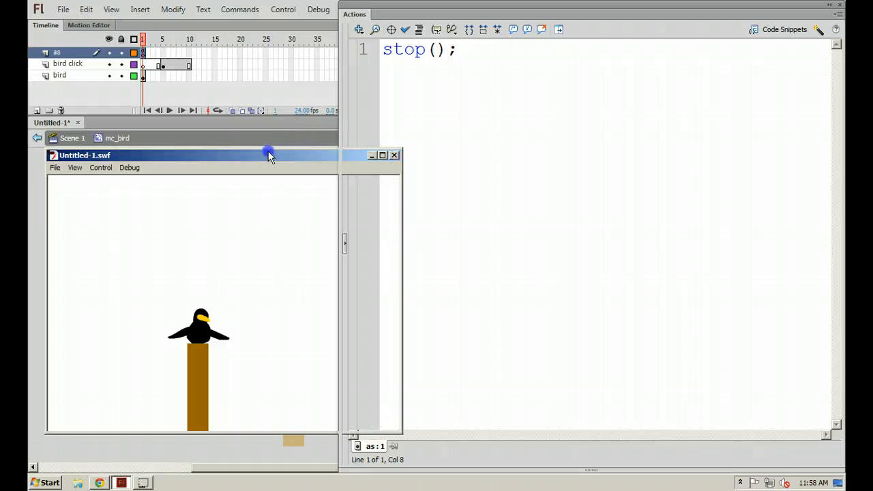
pyautogui.moveTo(269, 152); pyautogui.dragTo(216, 175)
pyautogui.click(313, 178)
pyautogui.click(302, 267)
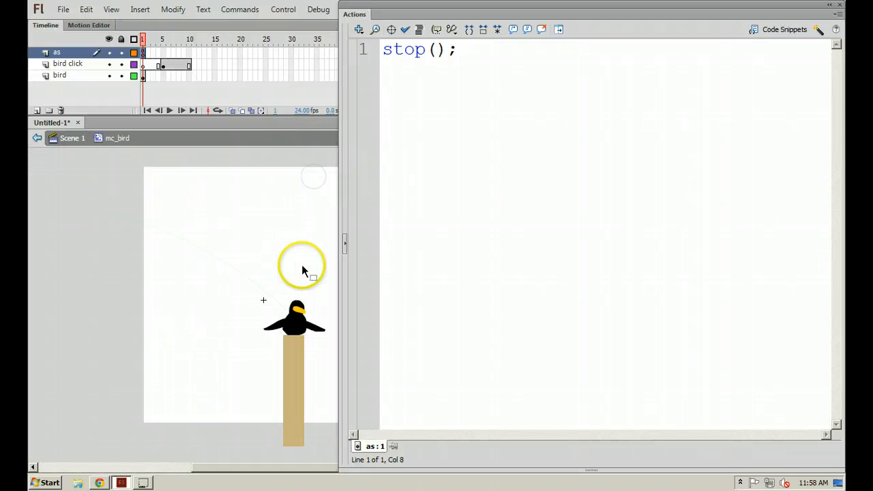
# Step: Return from mc_bird to Scene 1 and open the script for frame 1 of the as layer
pyautogui.click(841, 7)
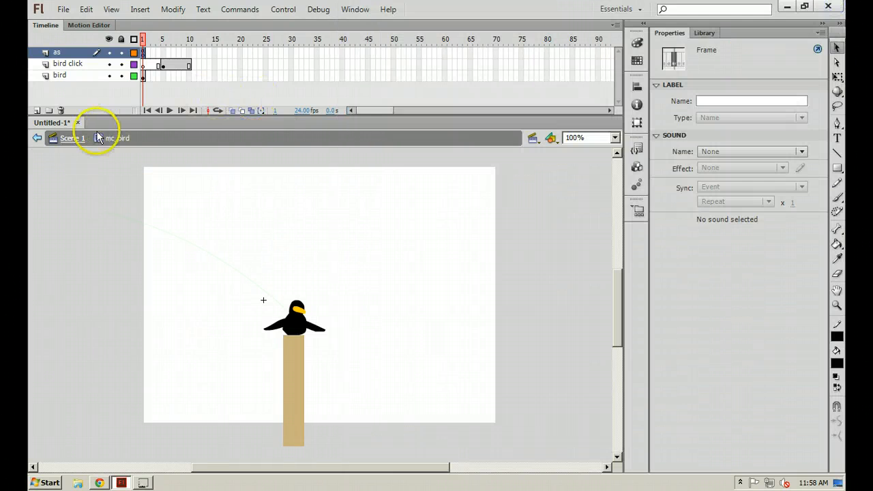
pyautogui.click(62, 143)
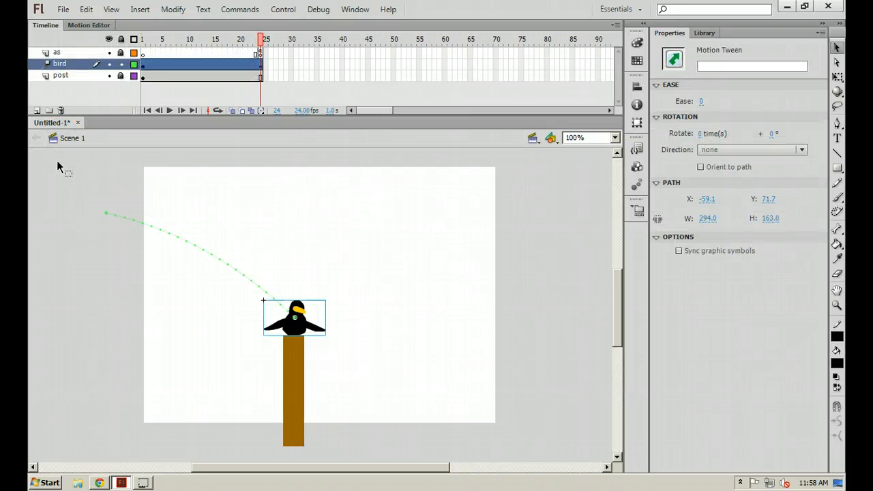
pyautogui.click(143, 52)
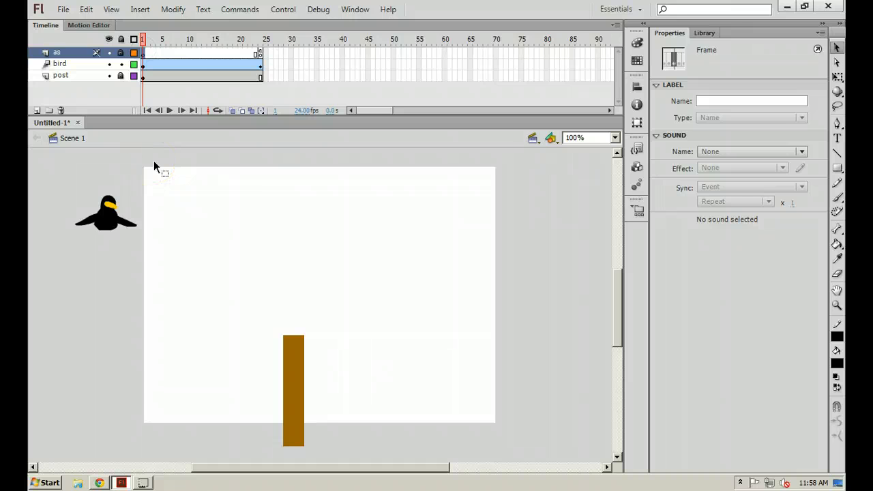
pyautogui.press('F9')
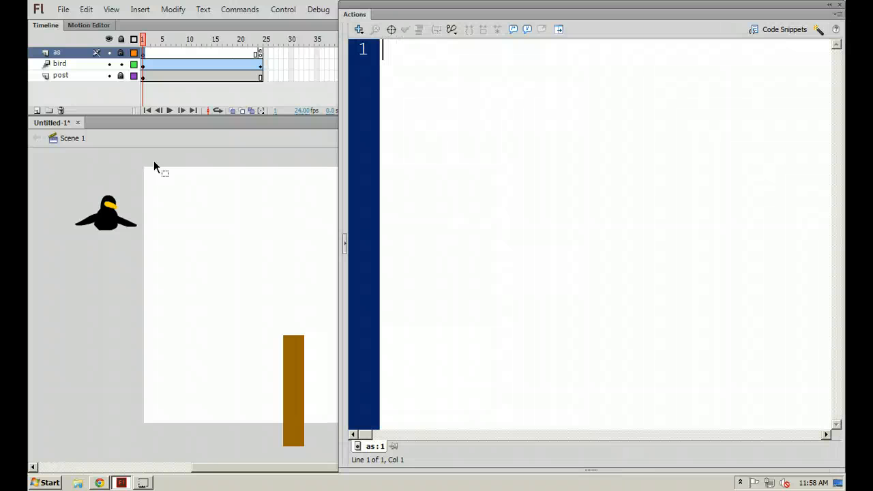
pyautogui.click(460, 75)
# Step: Write the line mc_bird.addEventListener(MouseEvent.CLICK, squak); and widen the script editor to fit it
pyautogui.write('mc_')
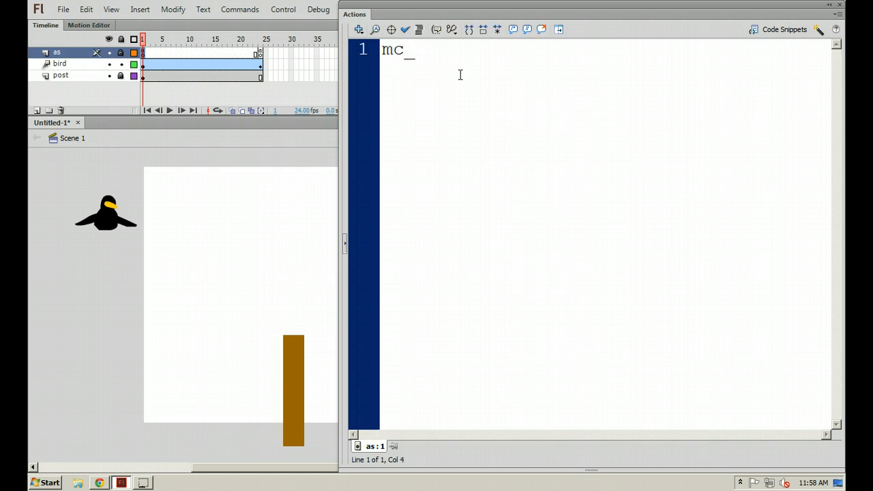
pyautogui.write('bird.AddEventL')
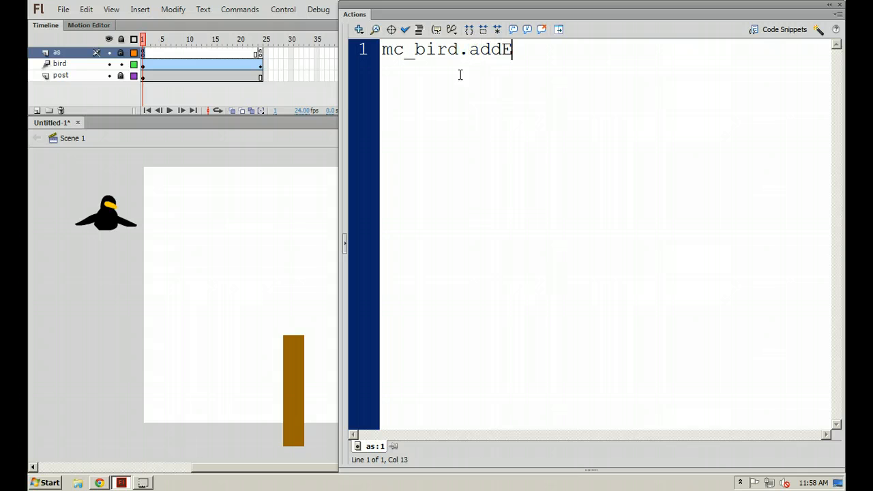
pyautogui.write('ner')
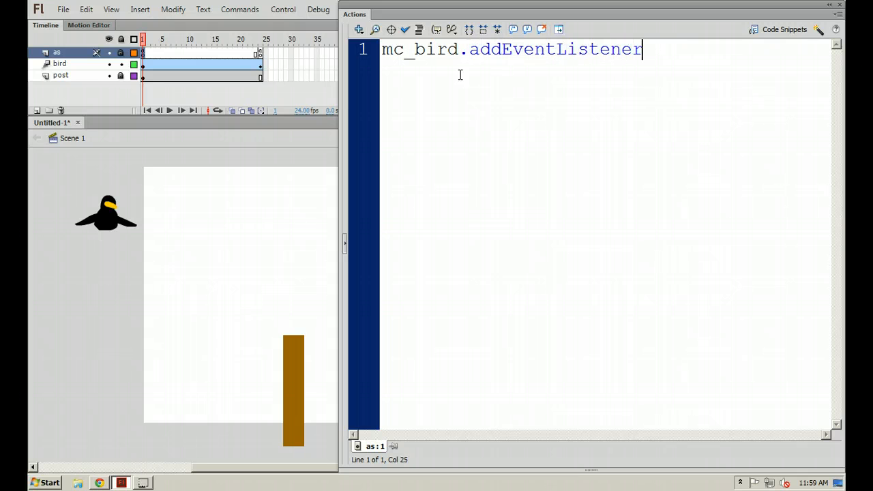
pyautogui.write('(MouseE')
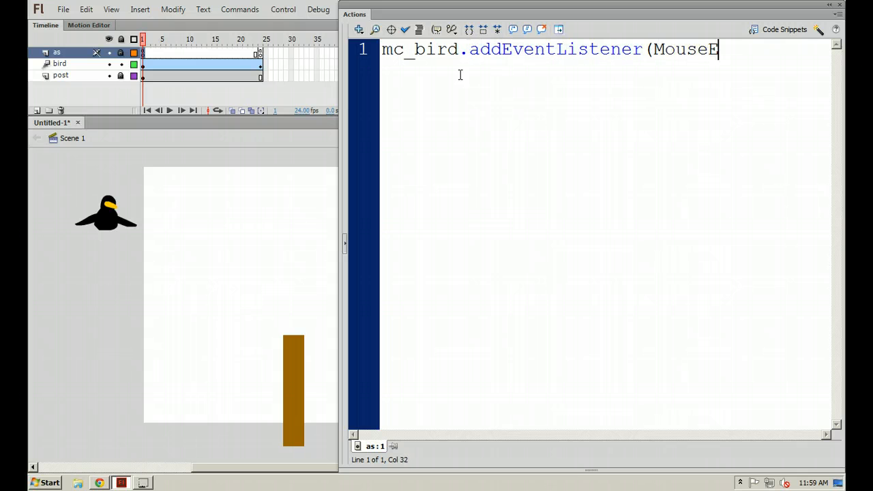
pyautogui.write('vent.CLICK')
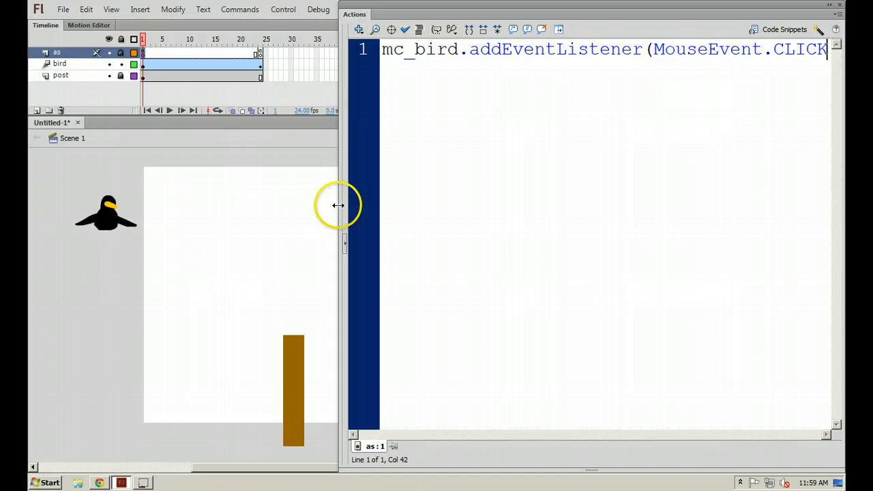
pyautogui.moveTo(337, 206); pyautogui.dragTo(29, 218)
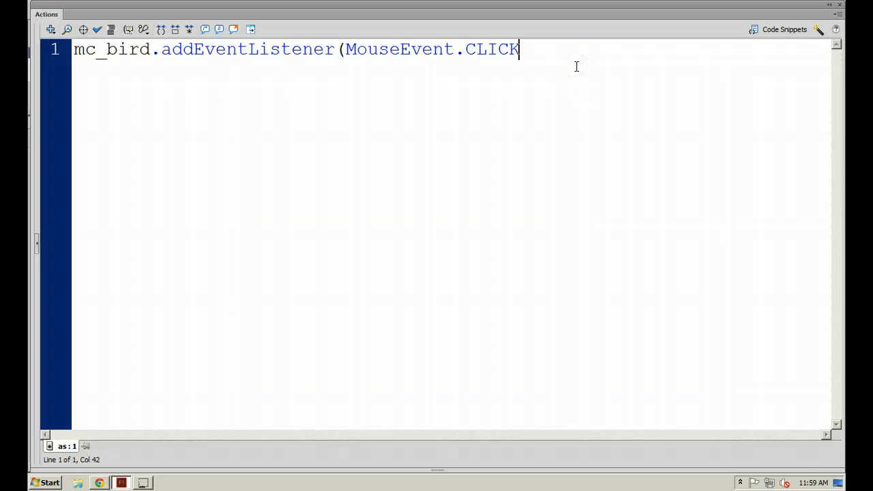
pyautogui.write(', squak)')
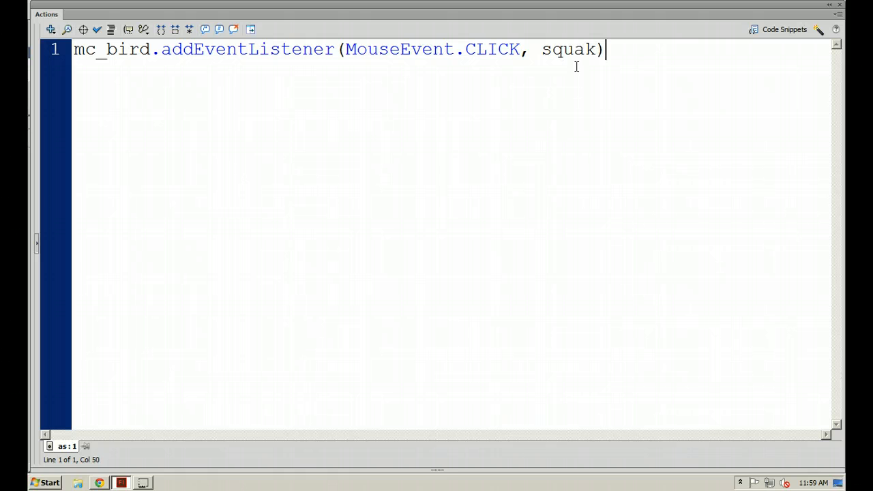
pyautogui.write(';')
# Step: Define the function squak(e:MouseEvent):void below the listener, with the body mc_bird.gotoAndPlay(5);
pyautogui.press('Return')
pyautogui.write('function s')
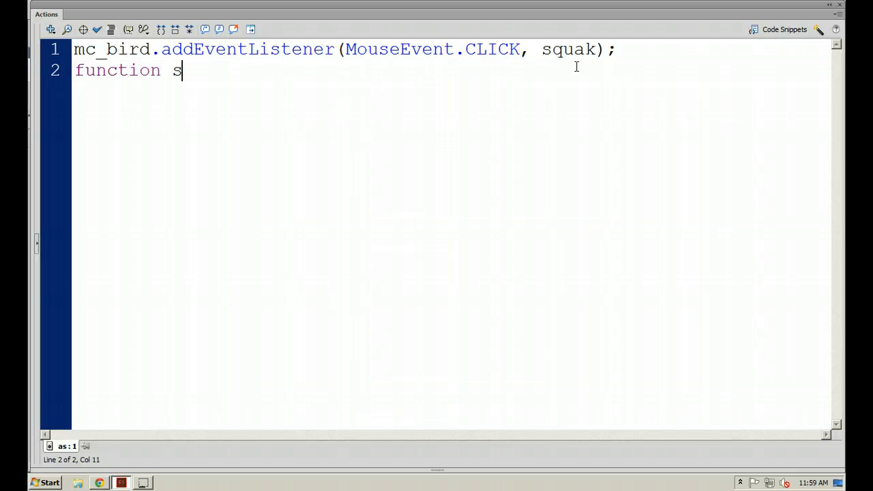
pyautogui.write('quak(e')
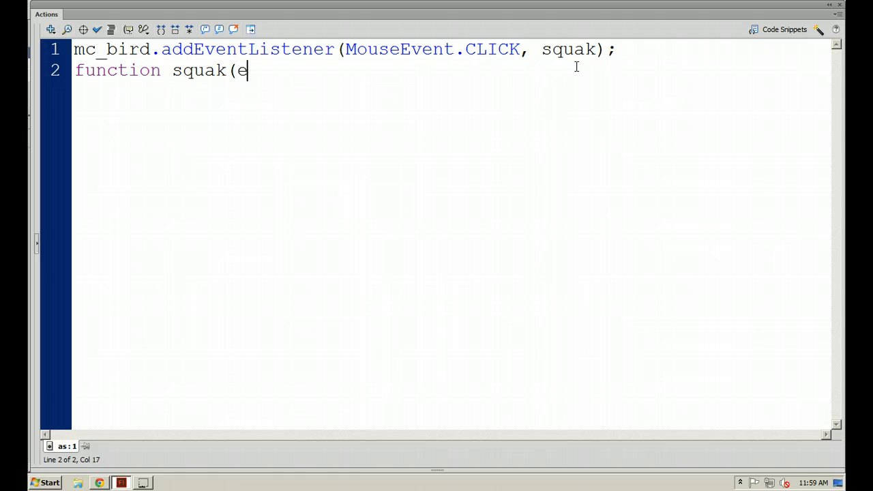
pyautogui.write(':MouseEv')
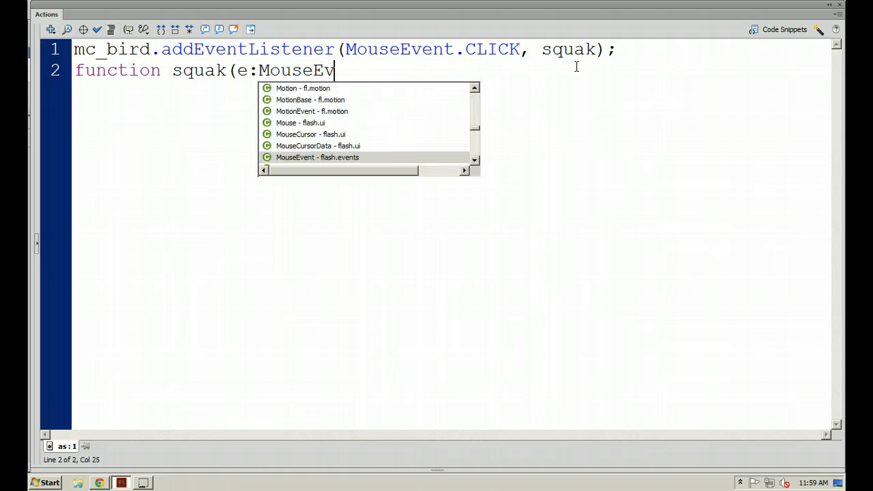
pyautogui.write('ent):void {')
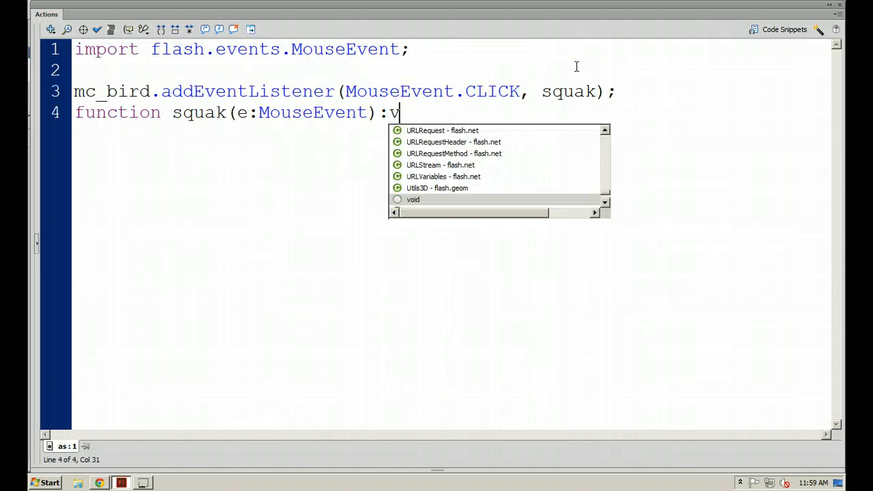
pyautogui.press('Return')
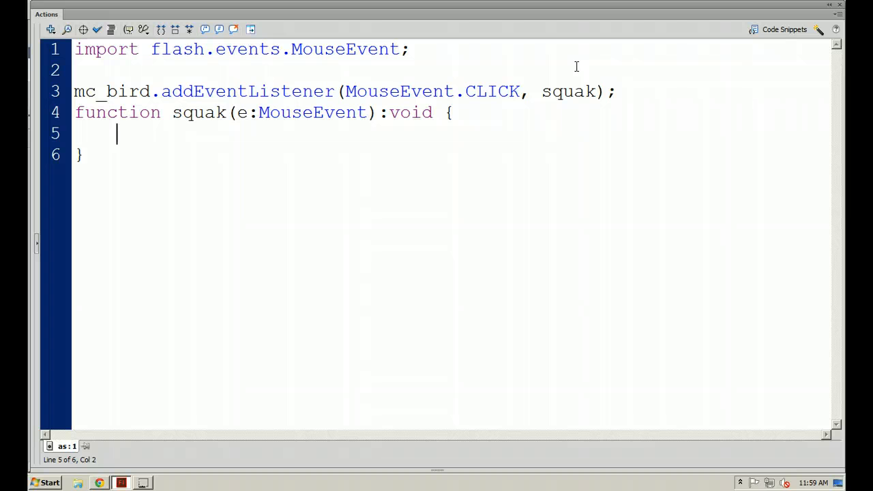
pyautogui.write('mc_bird')
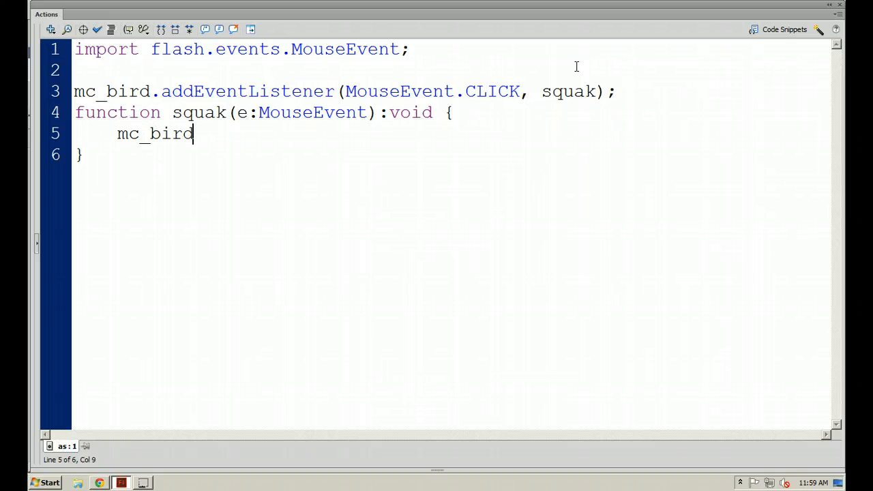
pyautogui.write('.gotoAnd')
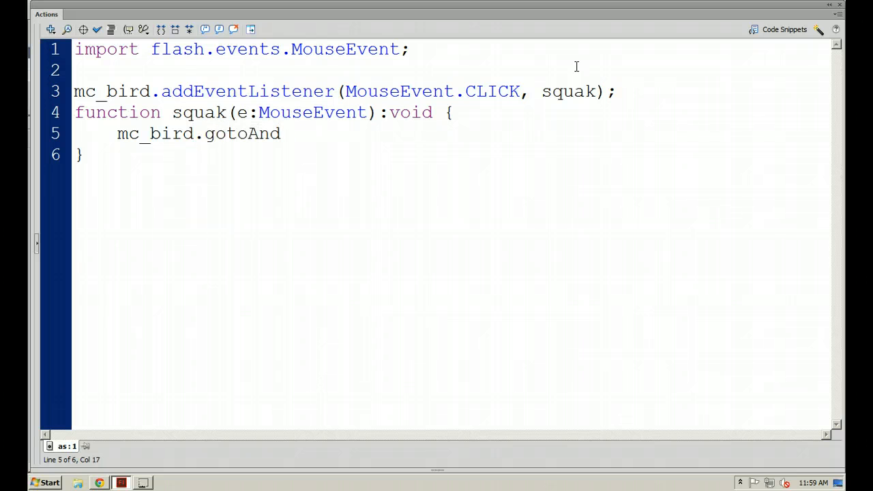
pyautogui.write('Play(5);')
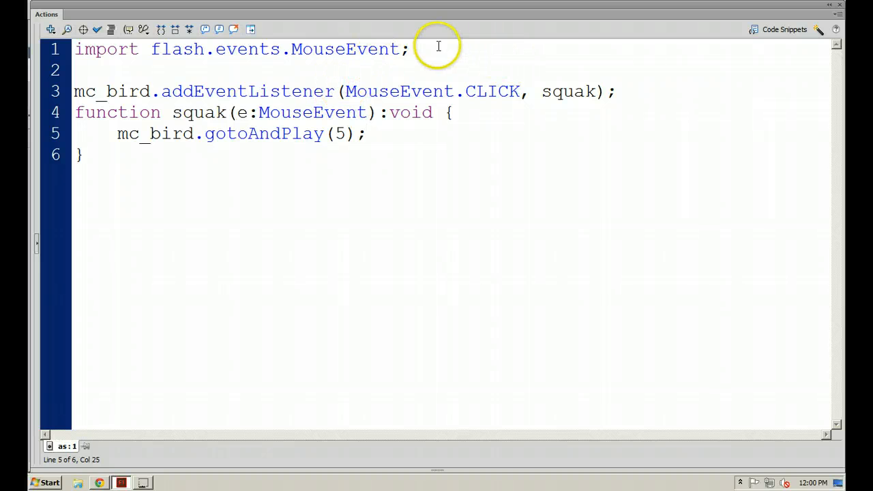
pyautogui.click(77, 50)
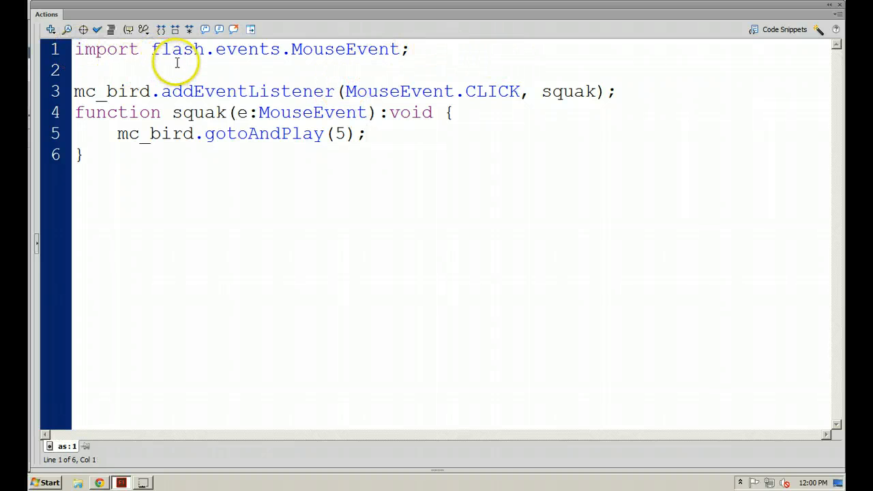
pyautogui.click(425, 53)
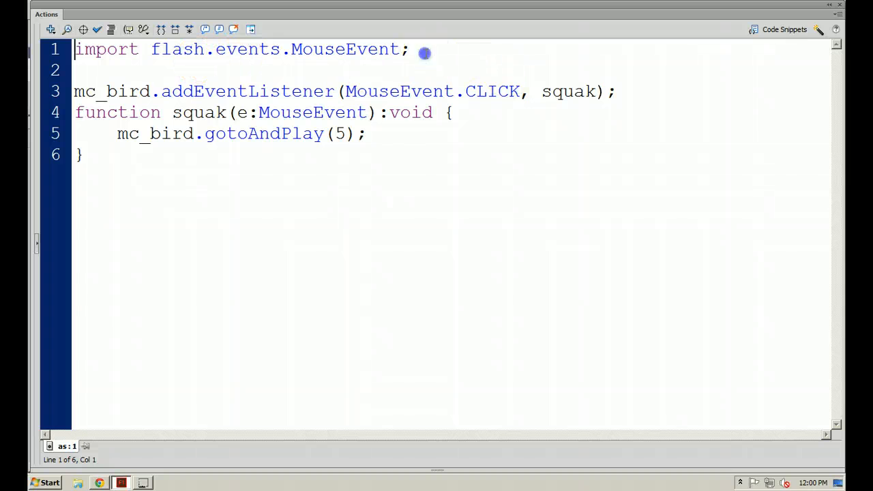
# Step: Insert a /* */ block comment below the squak function, with a blank line before it and an empty line inside
pyautogui.click(243, 186)
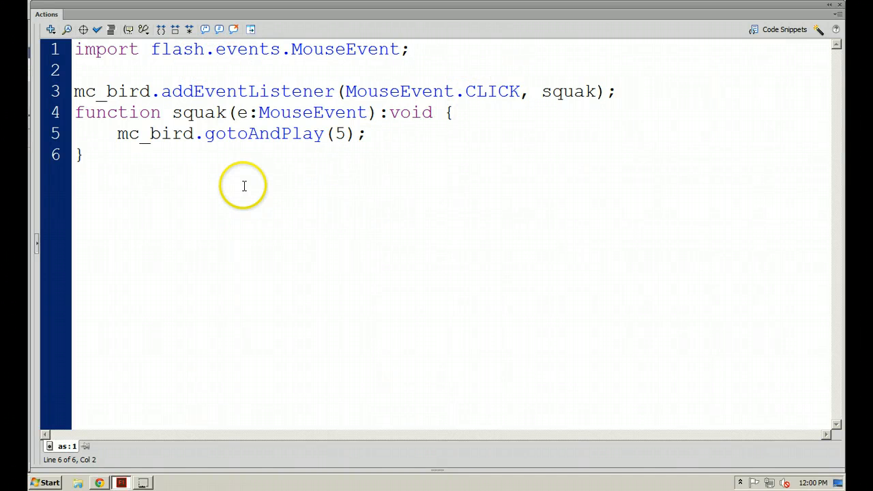
pyautogui.press('Return')
pyautogui.press('Return')
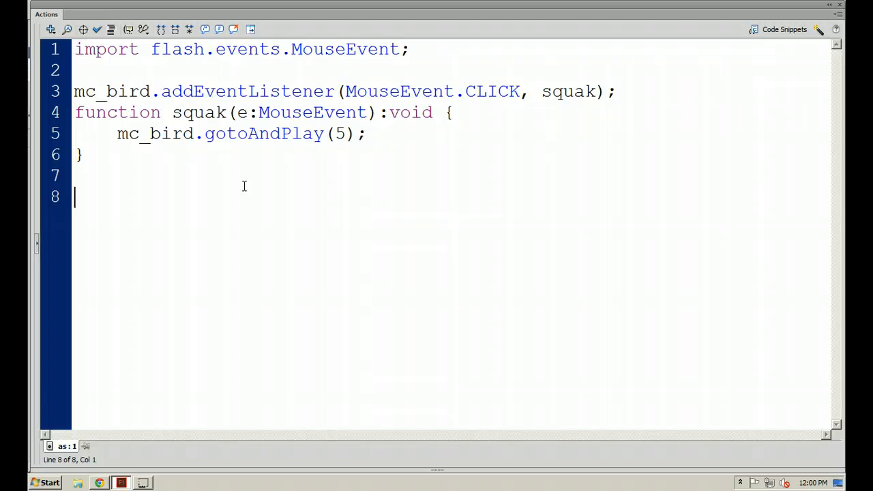
pyautogui.write('/*')
pyautogui.press('Return')
pyautogui.press('Return')
pyautogui.write('*/')
pyautogui.press('Up')
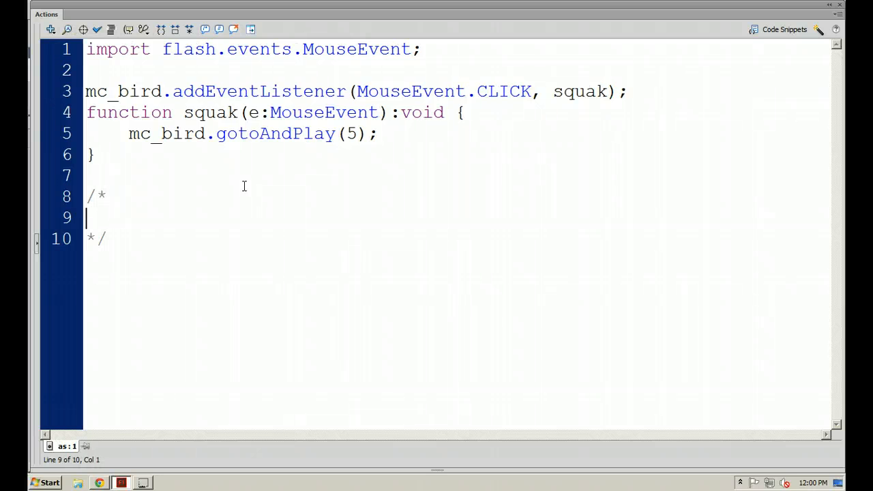
# Step: Write the indented all-lowercase example gotoandplay(); inside the block comment
pyautogui.press('Tab')
pyautogui.write('gotoand')
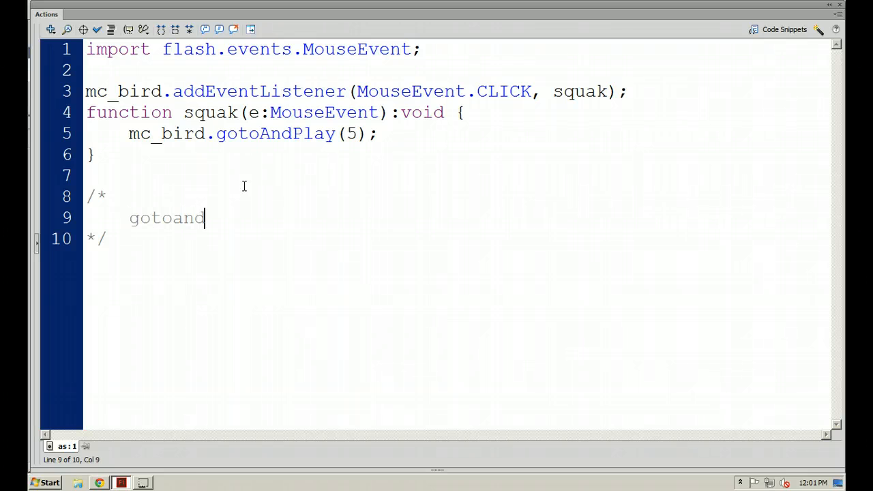
pyautogui.write('play();')
pyautogui.moveTo(160, 218); pyautogui.dragTo(196, 217)
pyautogui.click(195, 217)
pyautogui.click(293, 215)
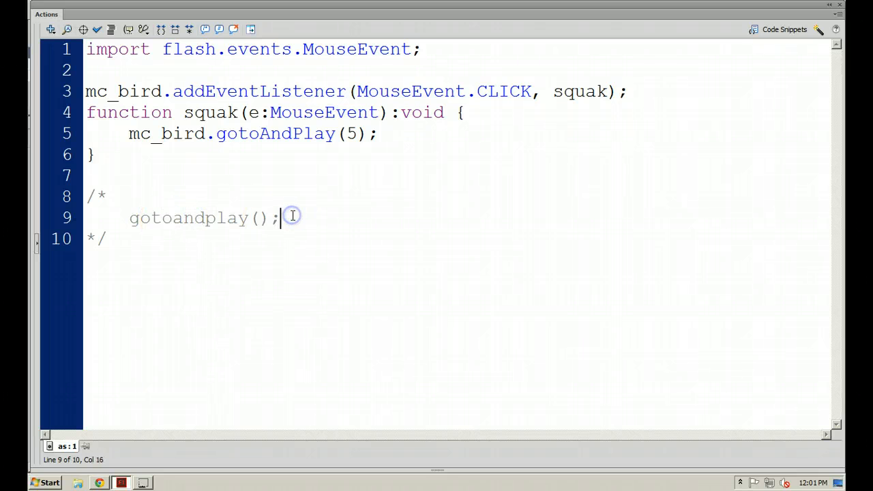
# Step: Add the underscore-separated example goto_and_play(); on a new line in the comment
pyautogui.press('Return')
pyautogui.write('goto')
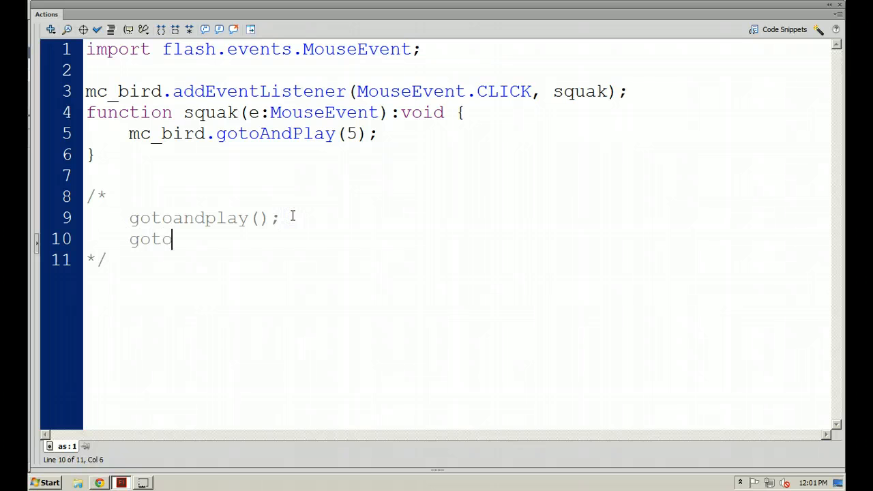
pyautogui.write('_and_play')
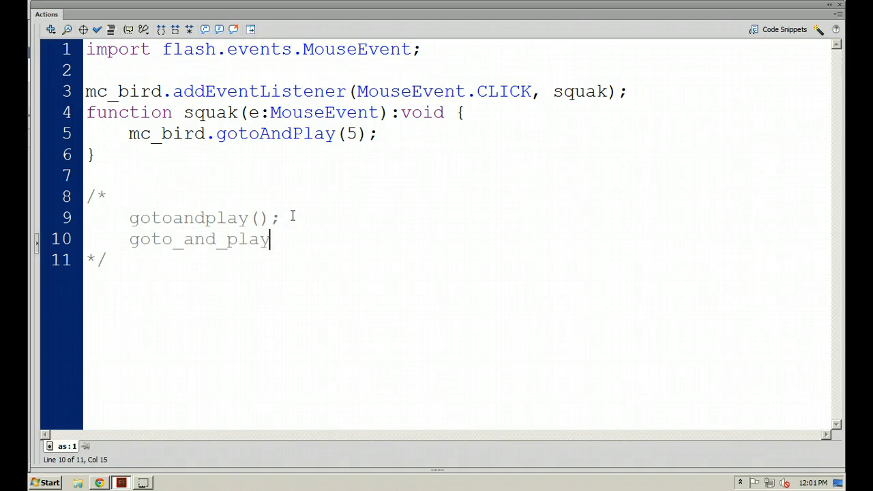
pyautogui.write('();')
# Step: Add the hyphen-separated example goto-and-play(); as the third line of the comment
pyautogui.press('Return')
pyautogui.write('goto')
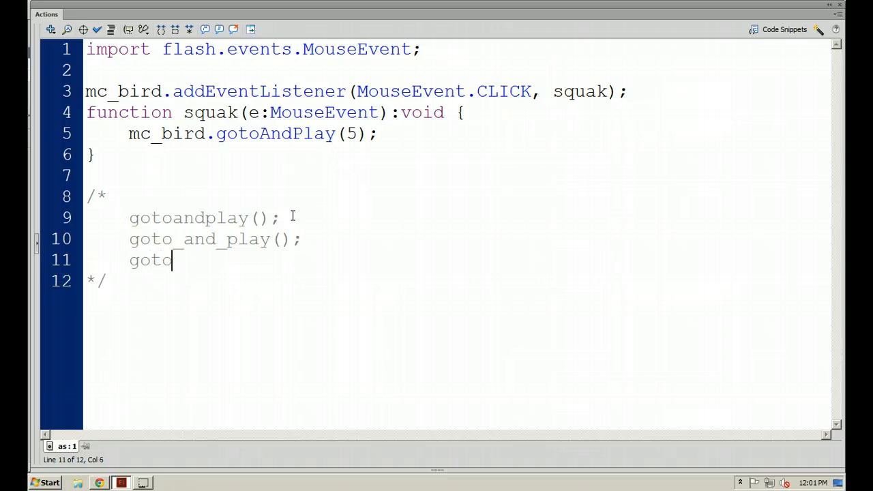
pyautogui.write('-adn')
pyautogui.press('BackSpace')
pyautogui.write('n')
pyautogui.press('Right')
pyautogui.write('-p;la')
pyautogui.press('BackSpace')
pyautogui.press('BackSpace')
pyautogui.press('BackSpace')
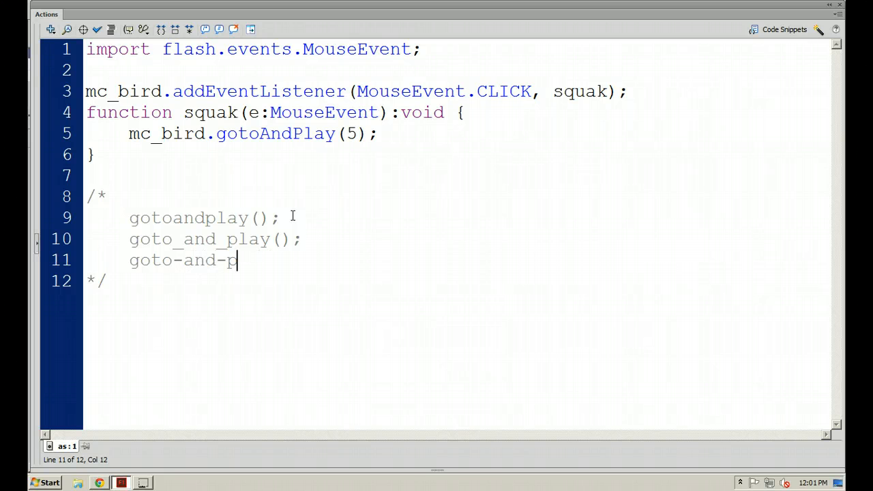
pyautogui.write('lay();')
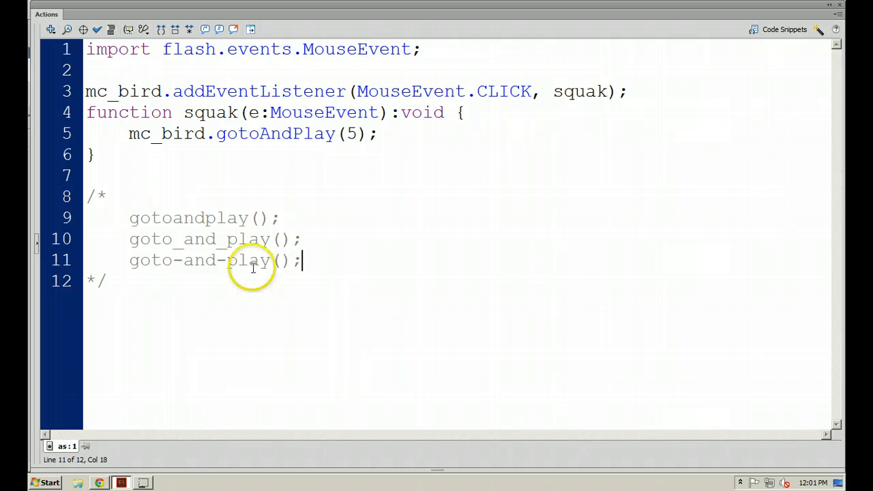
# Step: Compare how word selection treats the hyphenated goto-and-play and the underscored goto_and_play examples
pyautogui.doubleClick(197, 264)
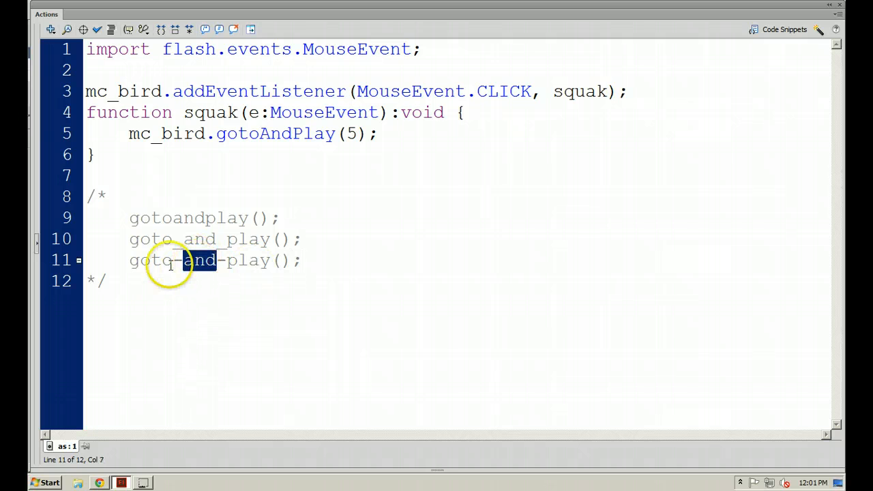
pyautogui.doubleClick(148, 261)
pyautogui.click(234, 261)
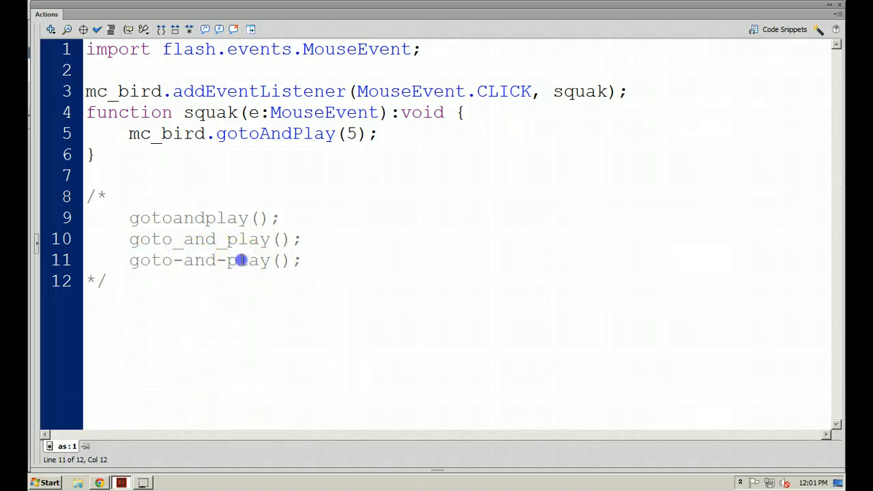
pyautogui.doubleClick(193, 261)
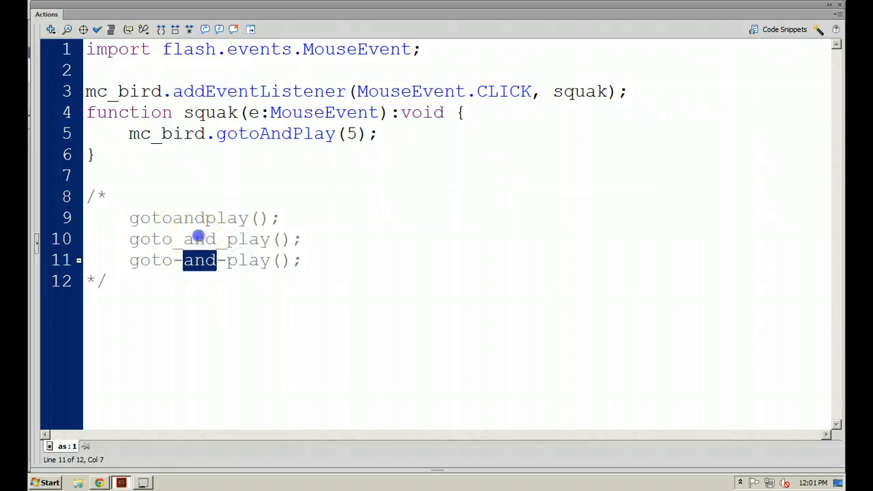
pyautogui.doubleClick(197, 238)
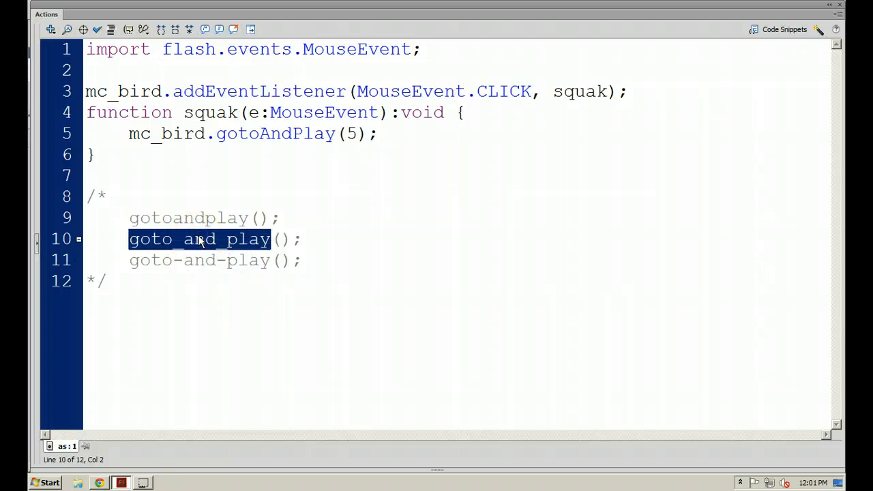
# Step: Add the camel-case example gotoAndPlay(); on a new comment line and check how word selection treats its name
pyautogui.click(305, 259)
pyautogui.press('Return')
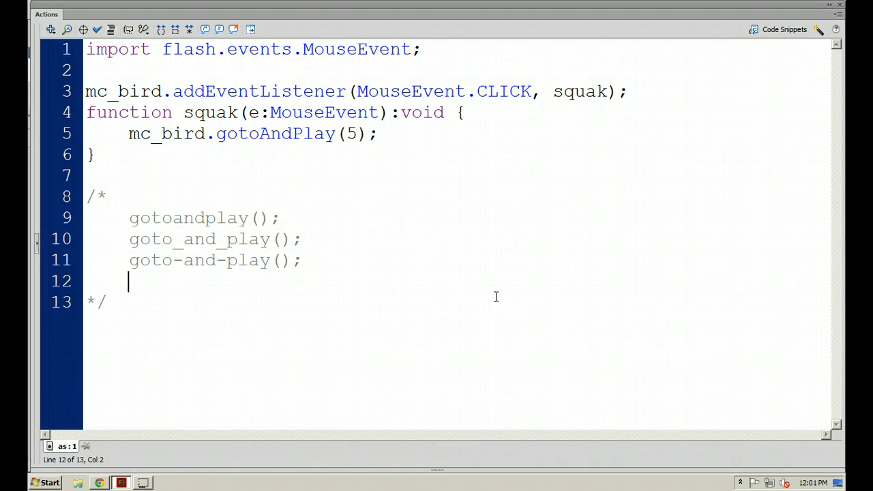
pyautogui.write('gotoAndPlay();')
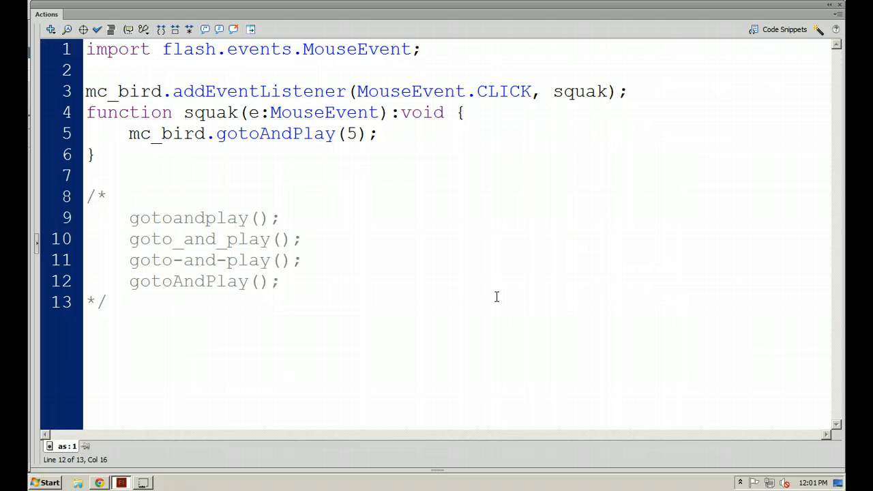
pyautogui.doubleClick(181, 281)
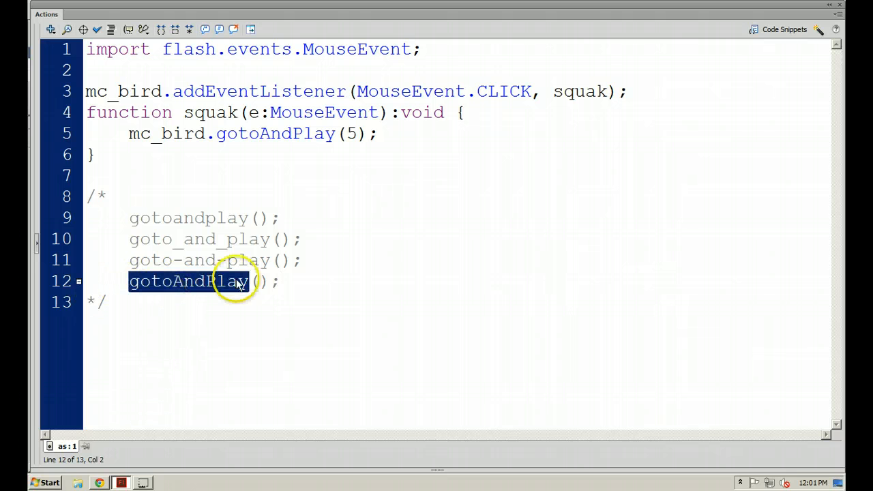
# Step: Add the constant naming examples MouseEvent.CLICK and MouseEvent.MOUSE_OVER on two new lines at the end of the comment
pyautogui.click(287, 279)
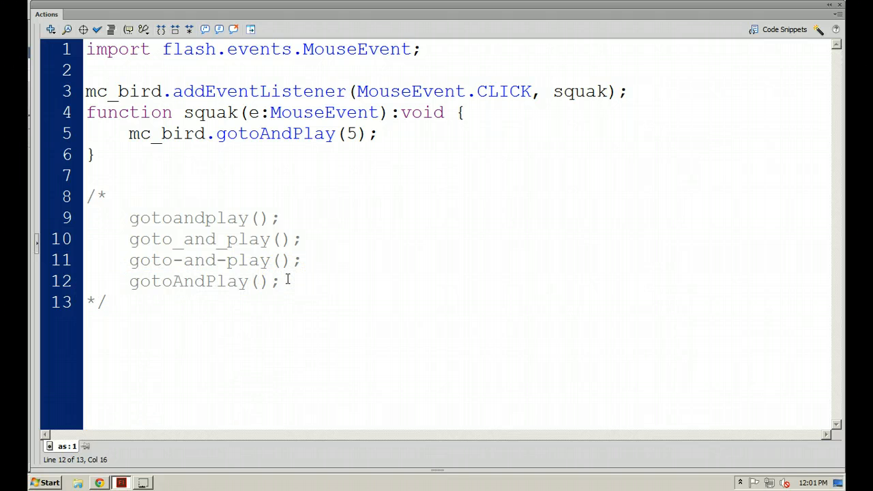
pyautogui.press('Return')
pyautogui.write('MouseEvent')
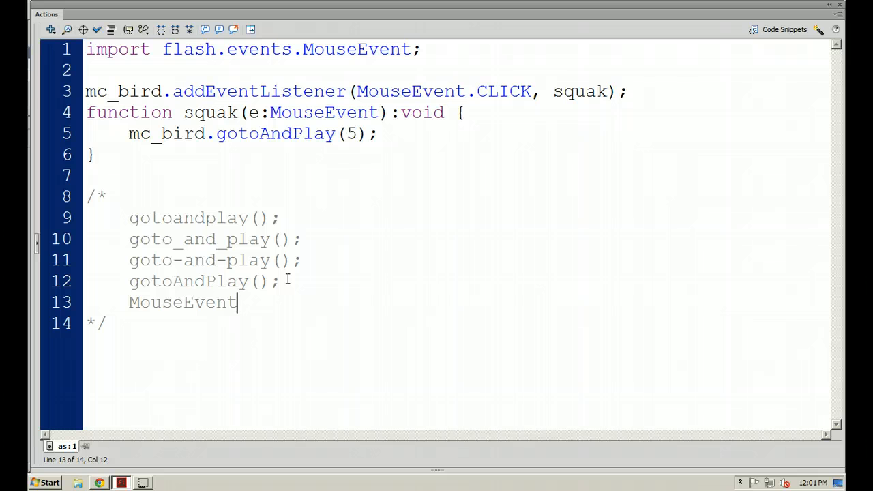
pyautogui.write('.CLICK')
pyautogui.press('Return')
pyautogui.write('MouseEve')
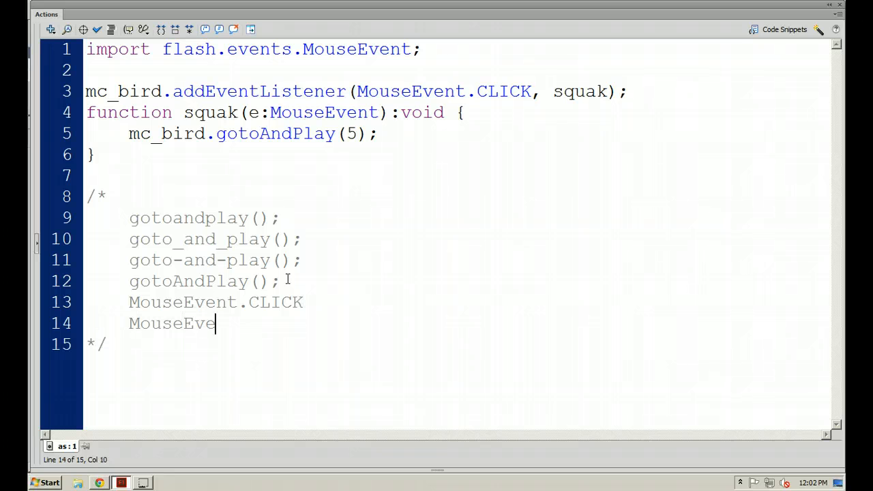
pyautogui.write('nt.MOUSE_OVER')
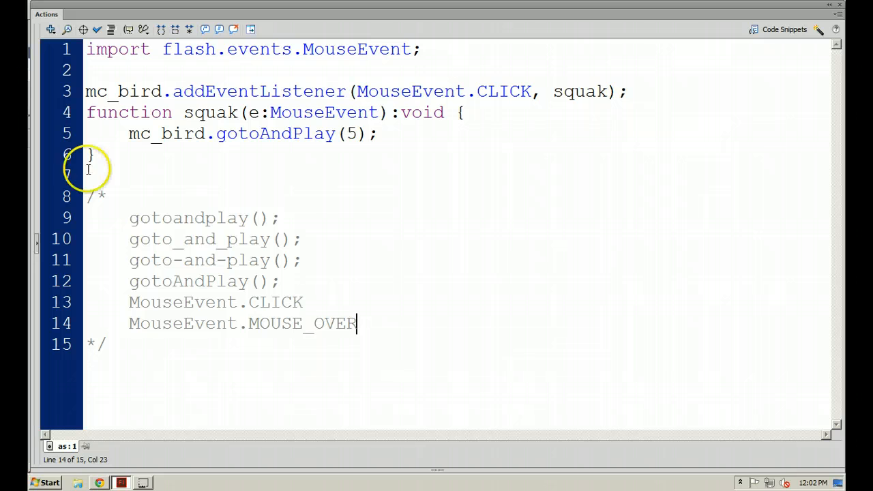
# Step: Retype the event argument of the mc_bird listener as MouseEvent.CLICK, browsing the suggested MouseEvent constants in the code hints
pyautogui.moveTo(465, 91); pyautogui.dragTo(534, 94)
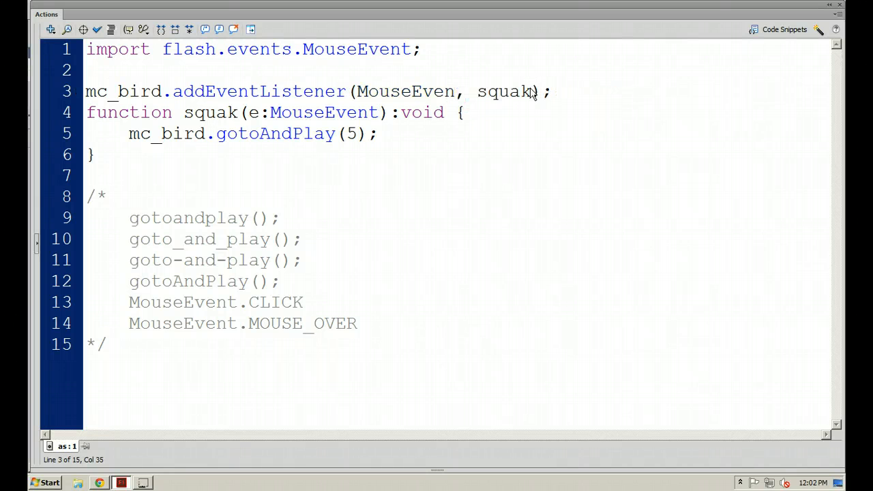
pyautogui.write('T.')
pyautogui.press('BackSpace')
pyautogui.press('BackSpace')
pyautogui.write('t.')
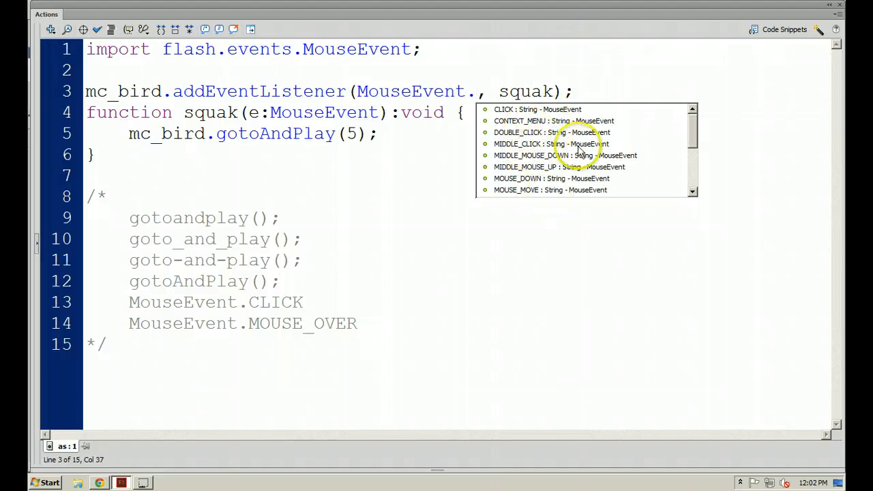
pyautogui.moveTo(693, 128)
pyautogui.mouseDown()
pyautogui.moveTo(693, 172)
pyautogui.moveTo(689, 121)
pyautogui.mouseUp()
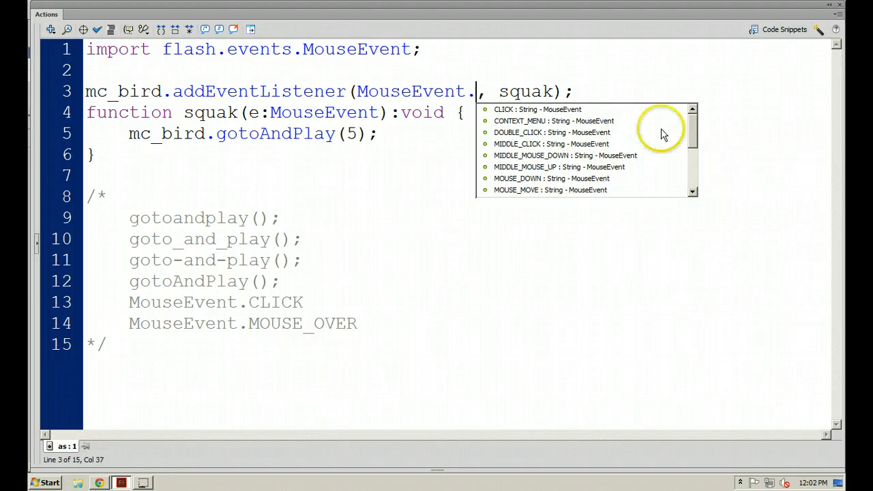
pyautogui.moveTo(692, 127); pyautogui.dragTo(689, 175)
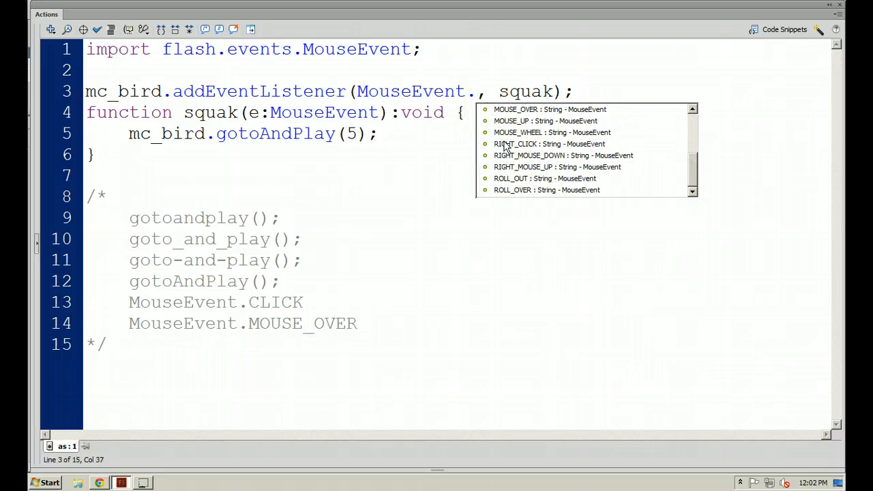
pyautogui.write('CLICK')
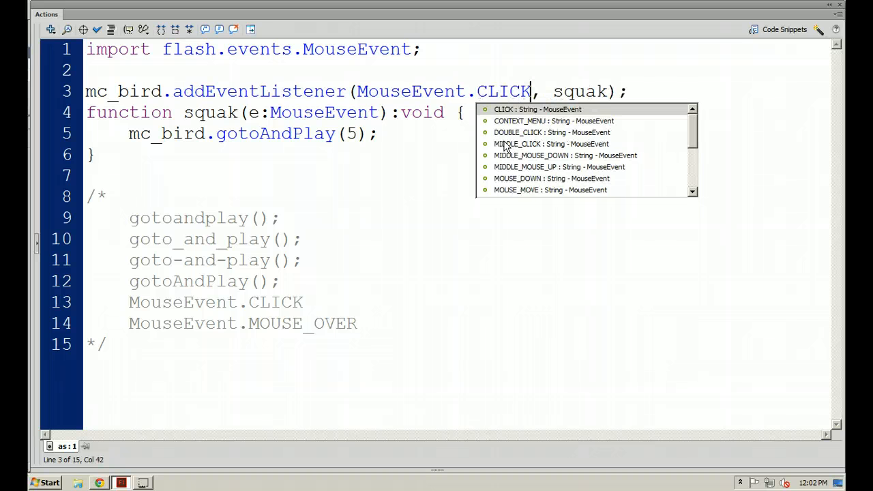
pyautogui.click(633, 90)
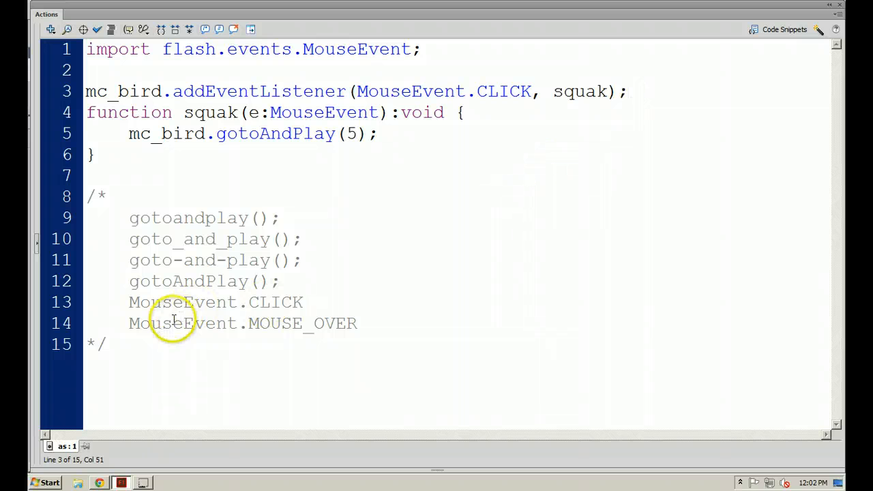
# Step: Delete the whole block comment of naming examples below the squak function and close the script editor
pyautogui.moveTo(141, 360); pyautogui.dragTo(116, 154)
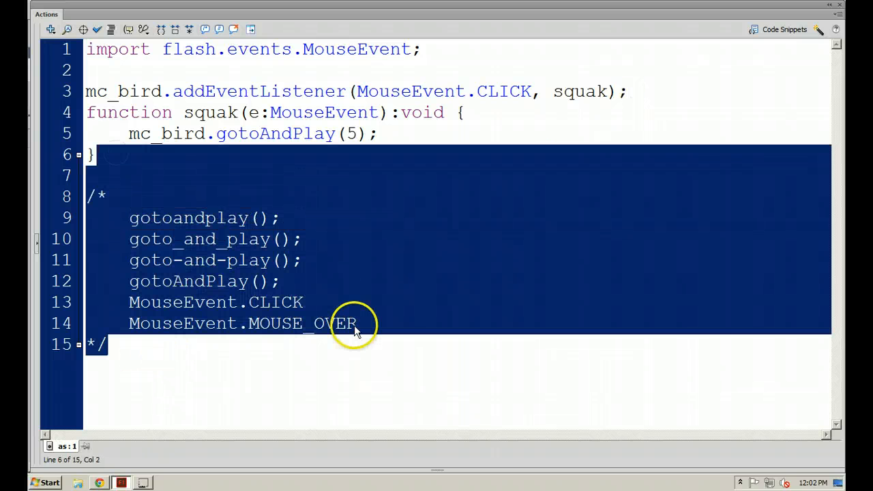
pyautogui.press('Delete')
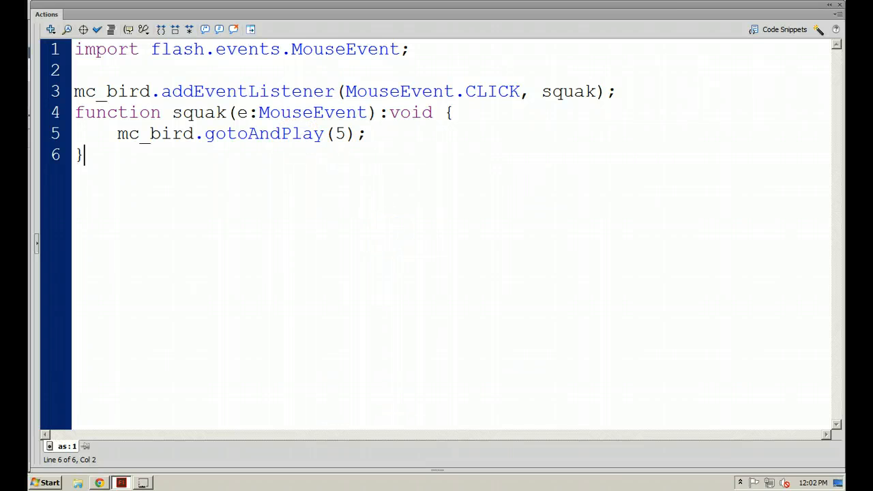
pyautogui.click(839, 6)
pyautogui.click(538, 218)
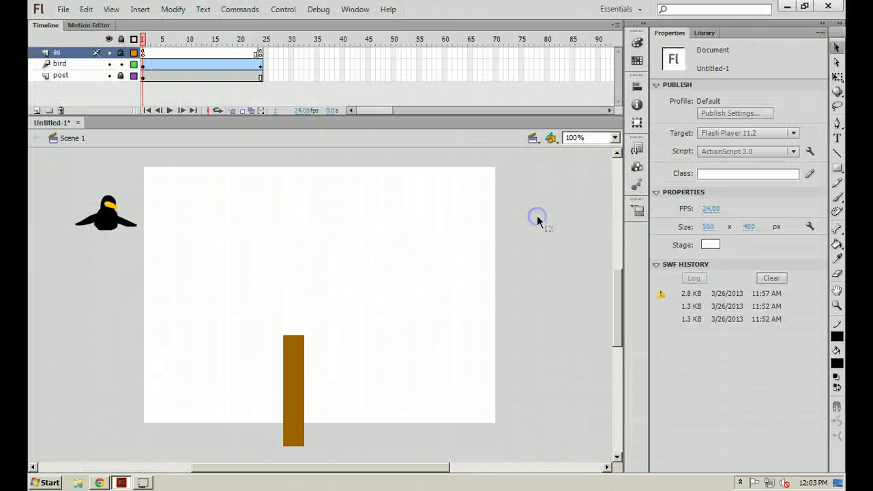
# Step: Test the movie, reposition its preview window and trigger the landed bird's squawk several times
pyautogui.hotkey('ctrl', 'Return')
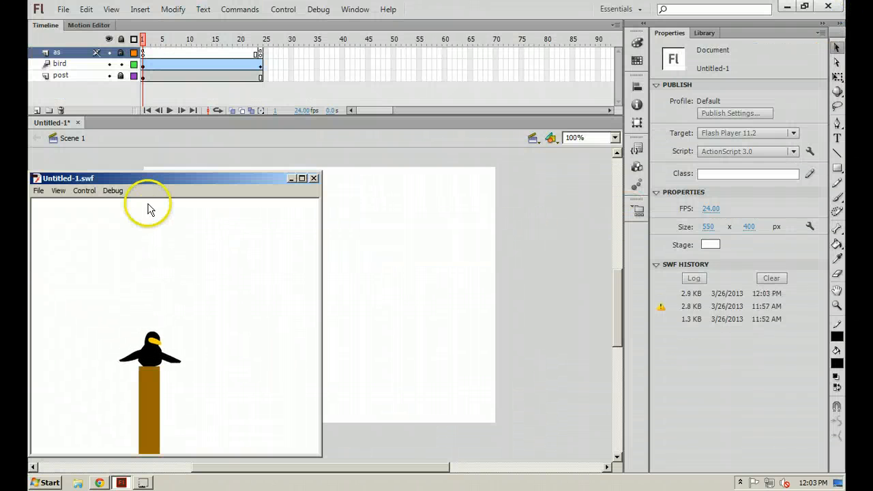
pyautogui.moveTo(183, 177); pyautogui.dragTo(270, 157)
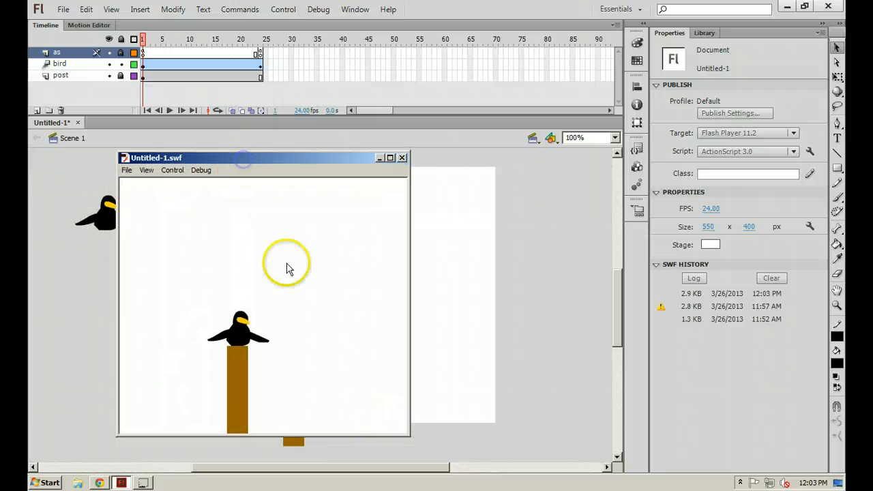
pyautogui.click(242, 335)
pyautogui.click(242, 335)
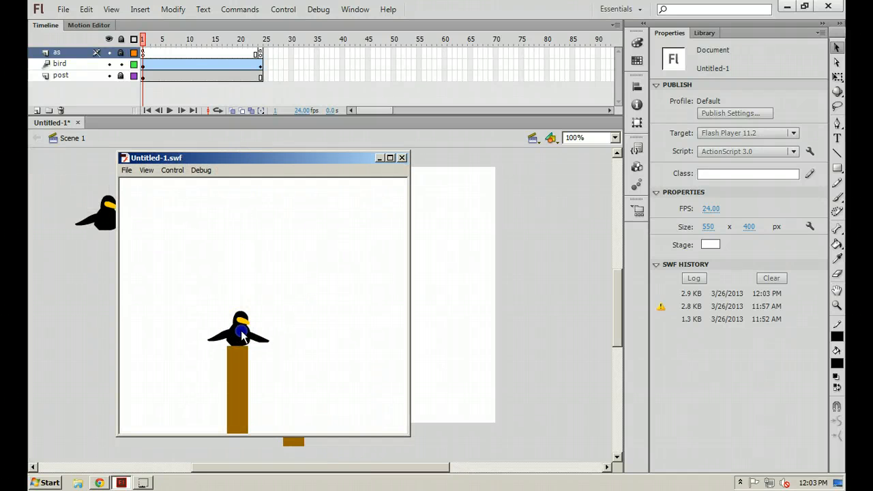
pyautogui.click(242, 336)
pyautogui.click(242, 335)
pyautogui.click(242, 335)
pyautogui.click(242, 336)
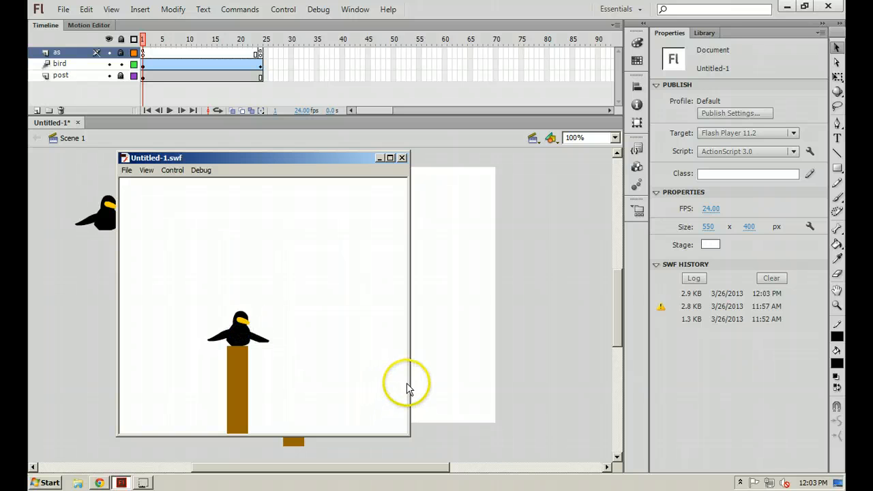
# Step: Widen the movie preview, trigger the bird's squawk once more and close the preview
pyautogui.moveTo(409, 380); pyautogui.dragTo(476, 376)
pyautogui.click(269, 331)
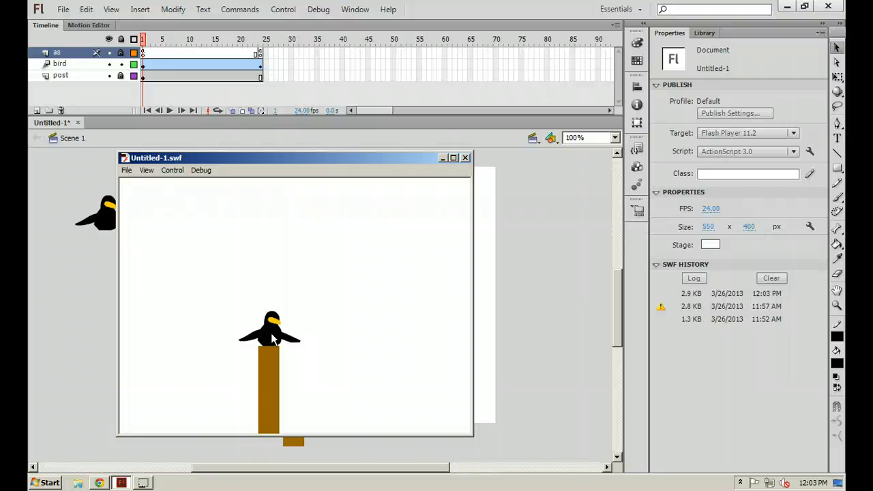
pyautogui.click(465, 158)
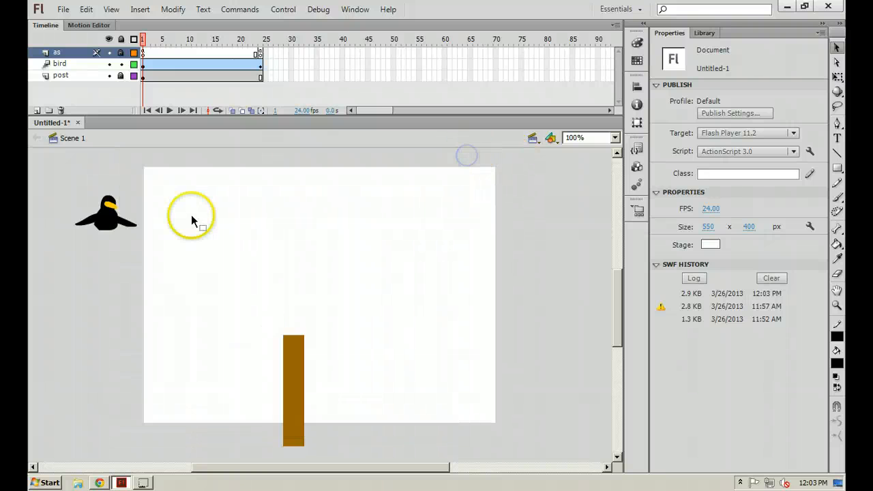
# Step: Inspect frame 5 of the bird click layer inside the landed bird's mc_bird clip, and return to Scene 1 with nothing selected
pyautogui.press('Return')
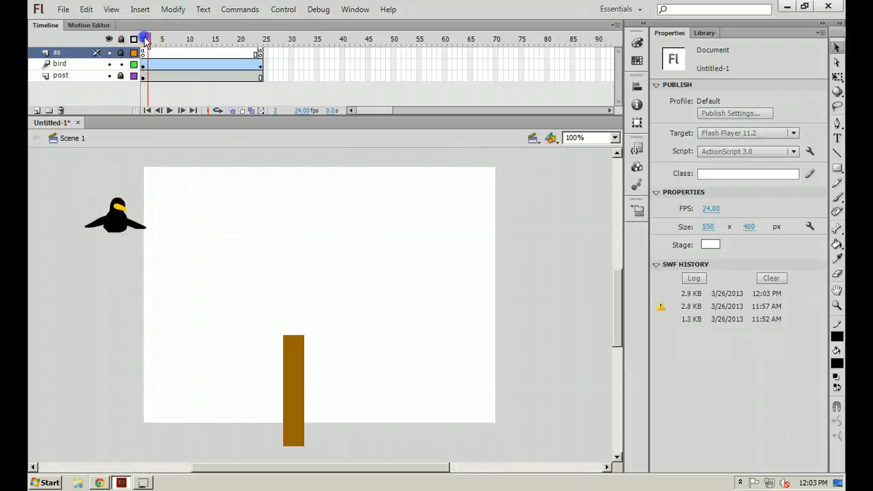
pyautogui.doubleClick(290, 310)
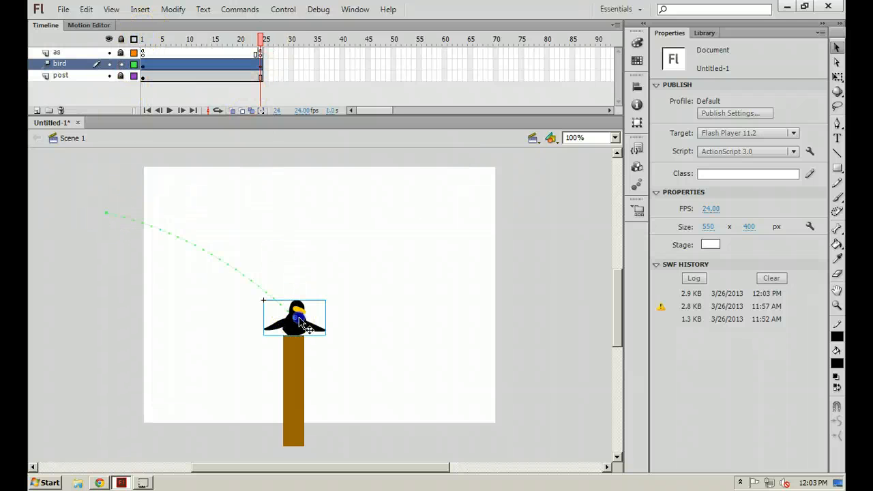
pyautogui.click(162, 65)
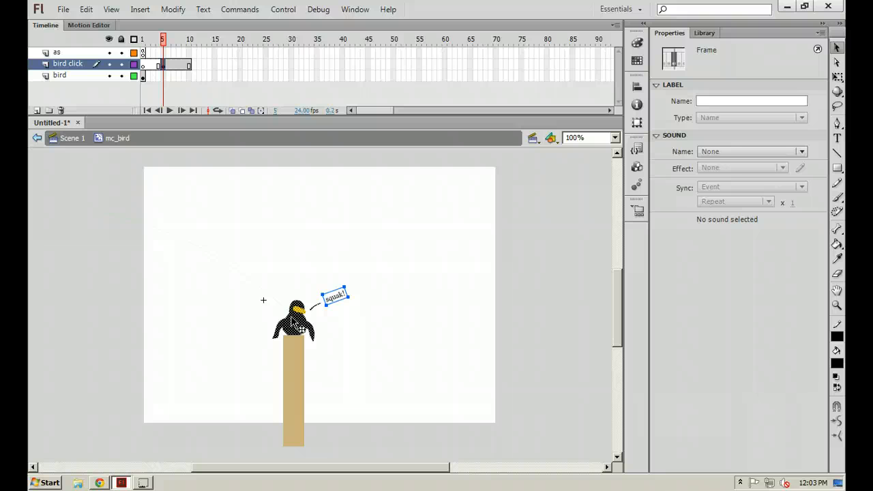
pyautogui.click(68, 139)
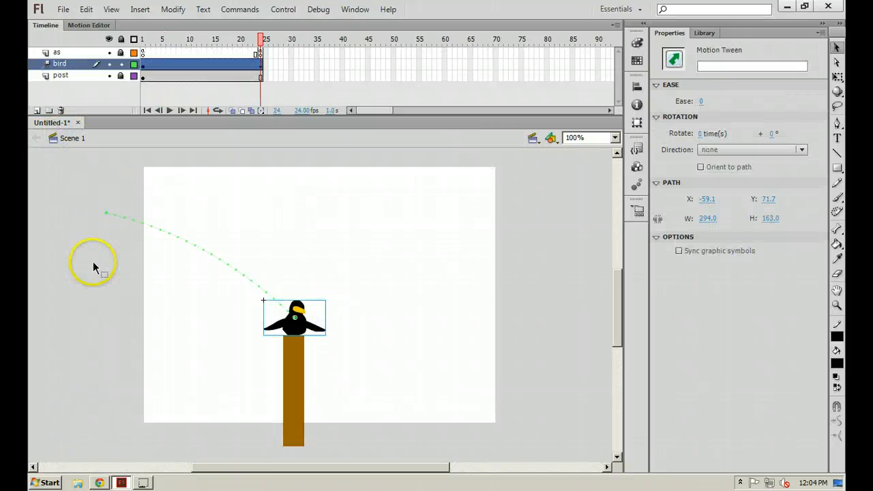
pyautogui.click(161, 282)
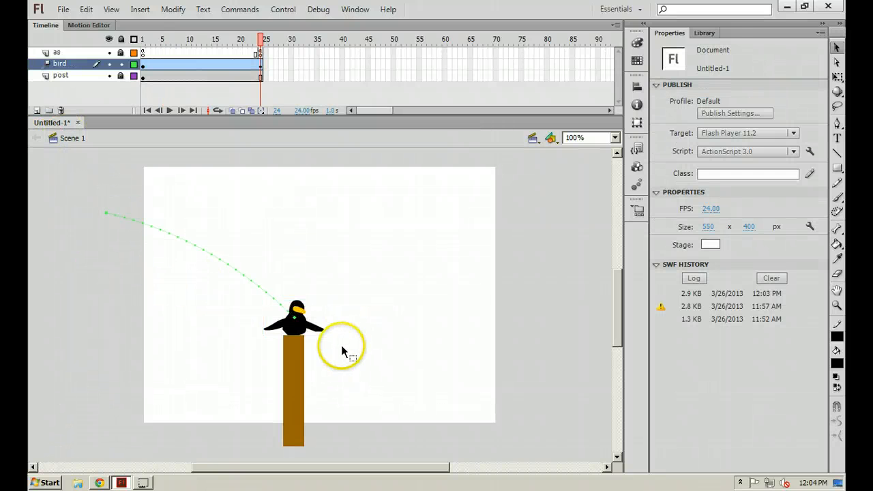